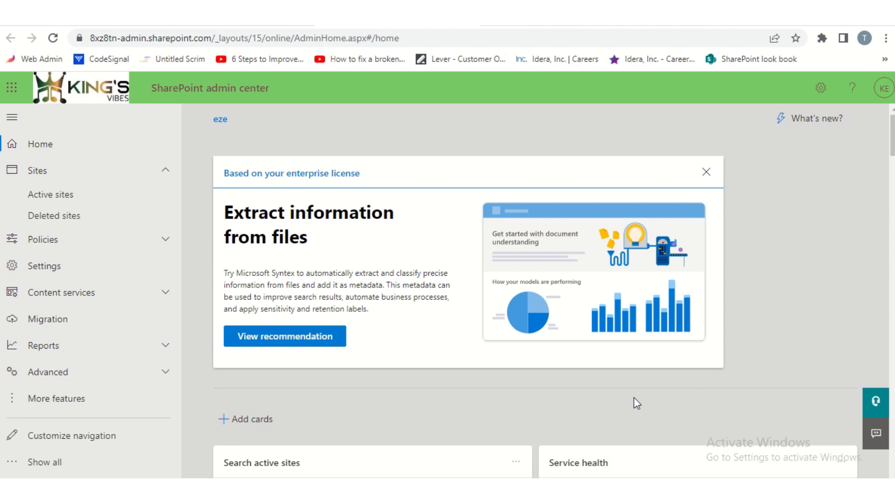
# Step: Open the list of active sites and sort it by URL from A to Z
pyautogui.click(32, 197)
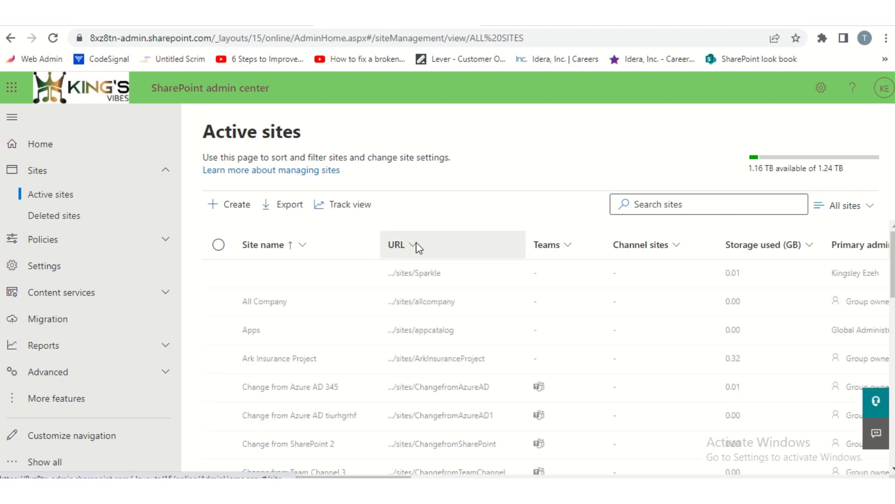
pyautogui.click(417, 252)
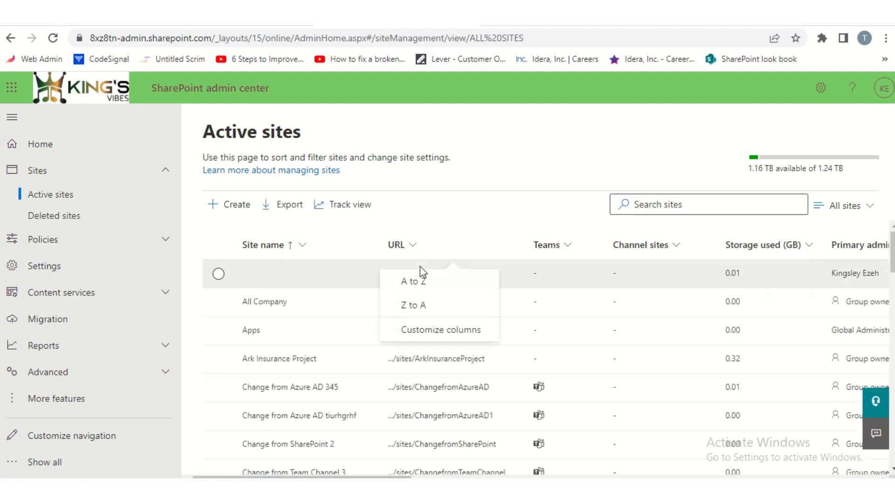
pyautogui.click(422, 284)
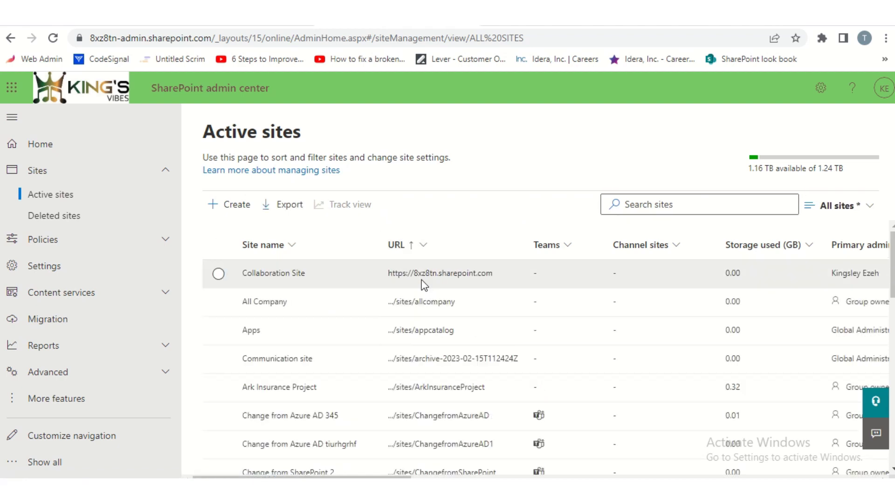
pyautogui.click(400, 250)
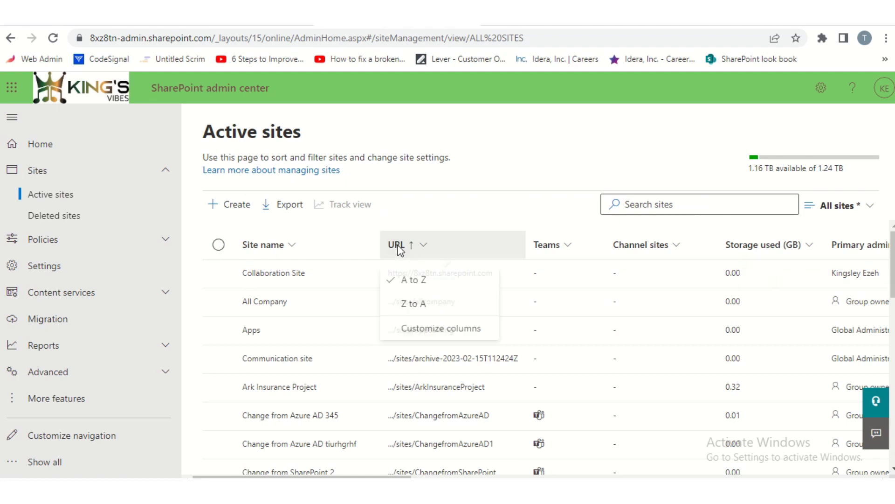
pyautogui.click(469, 214)
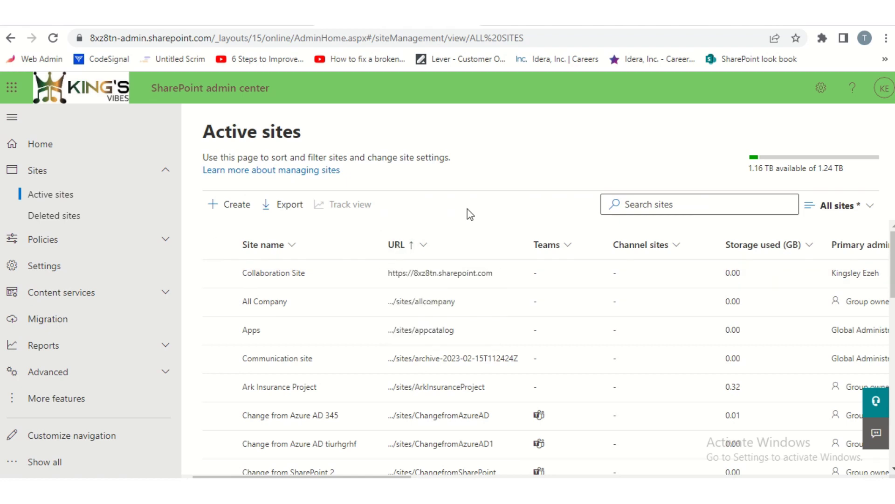
# Step: Open the Collaboration Site at the organization's root URL and examine its web address
pyautogui.click(421, 279)
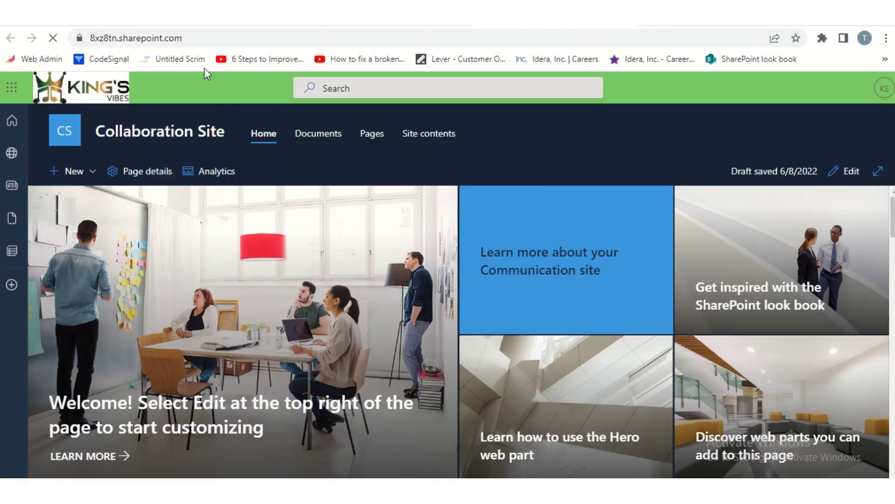
pyautogui.moveTo(192, 37); pyautogui.dragTo(91, 41)
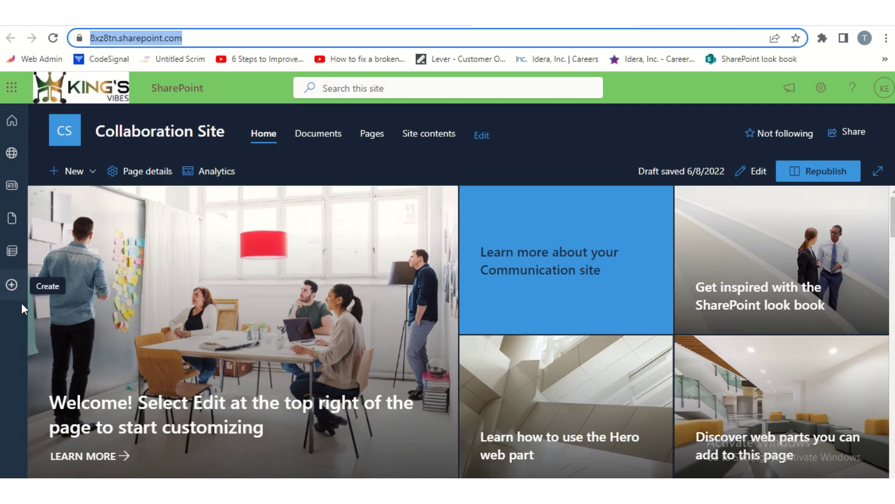
pyautogui.click(14, 325)
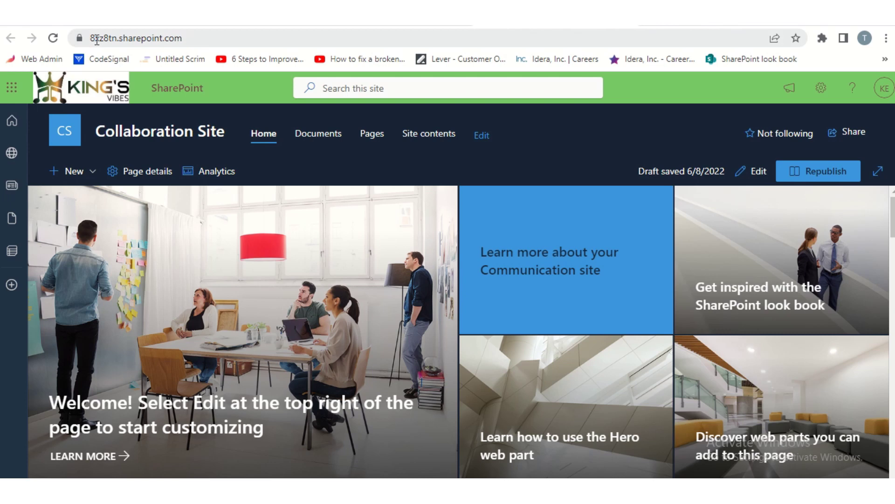
# Step: Open Azure Active Directory from the Microsoft 365 admin center, then replace that page with portal.azure.com
pyautogui.click(214, 26)
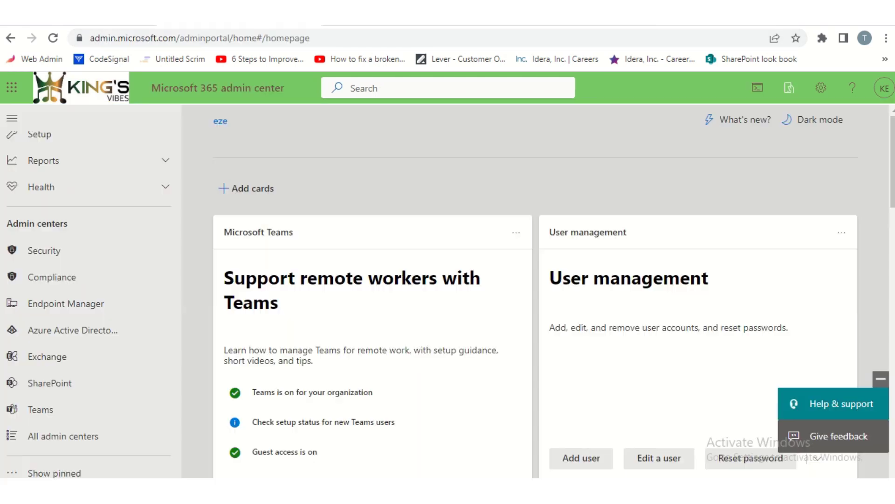
pyautogui.click(81, 334)
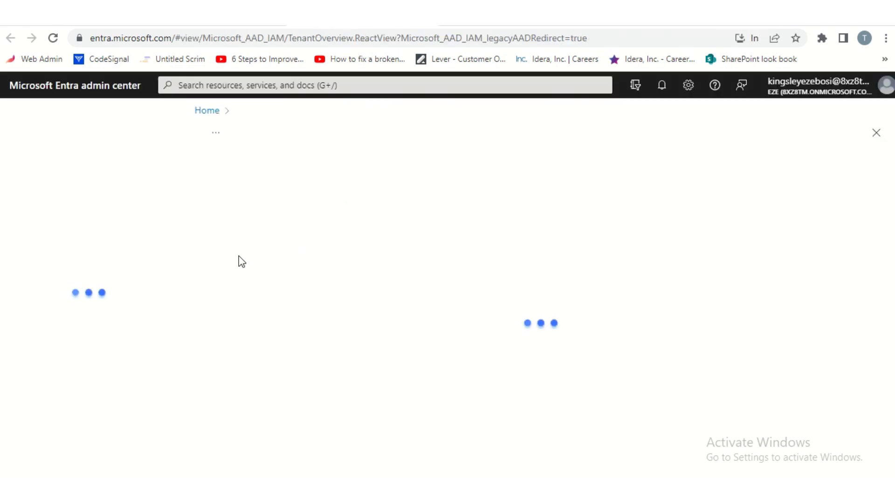
pyautogui.click(153, 39)
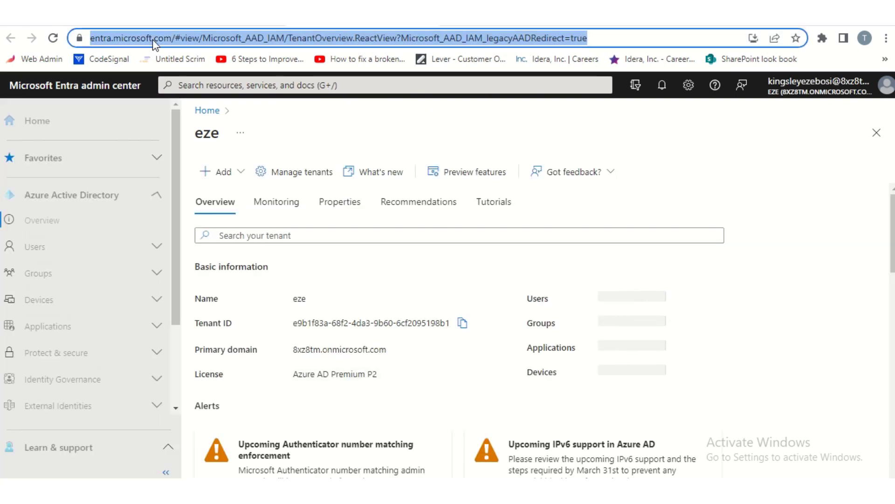
pyautogui.write('portal.azure.com')
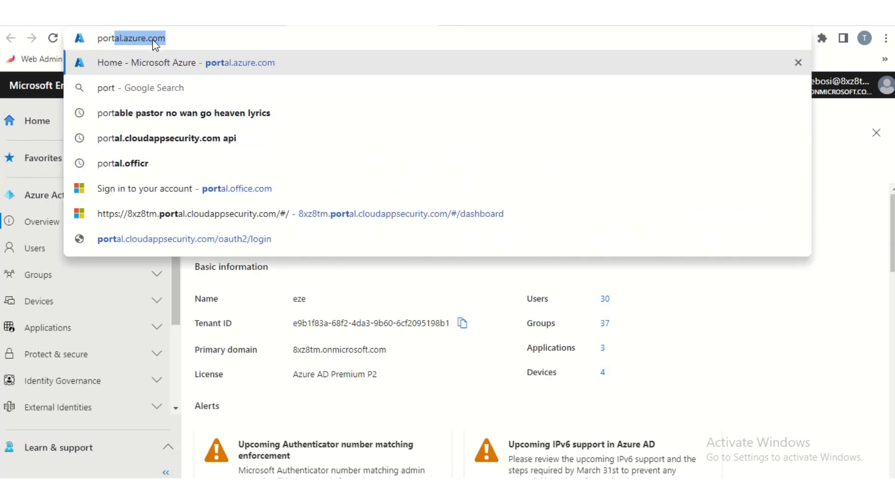
pyautogui.press('Return')
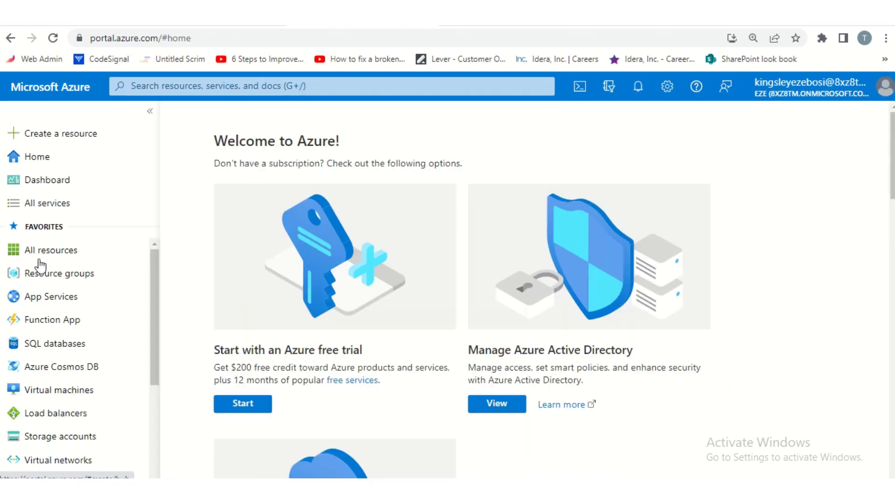
# Step: Open Azure Active Directory in the Azure portal and view the tenant's custom domain names
pyautogui.scroll(-3, 57, 412)
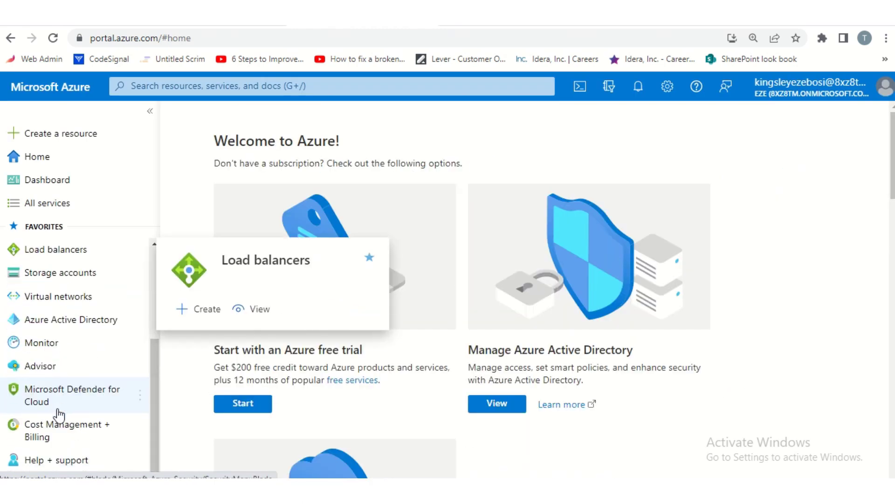
pyautogui.scroll(1, 60, 413)
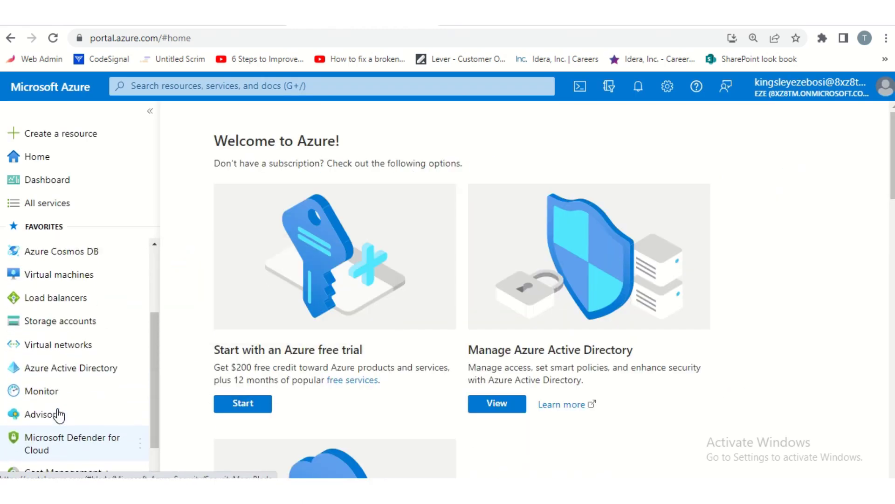
pyautogui.click(68, 373)
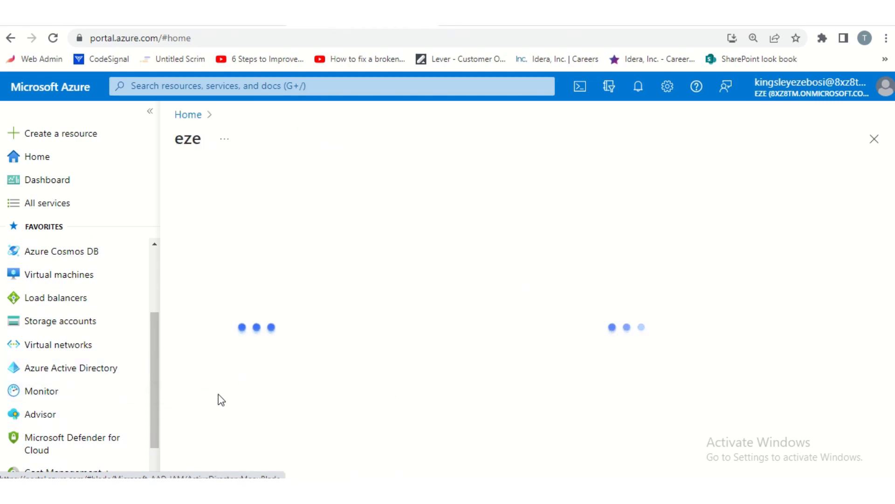
pyautogui.scroll(-5, 220, 399)
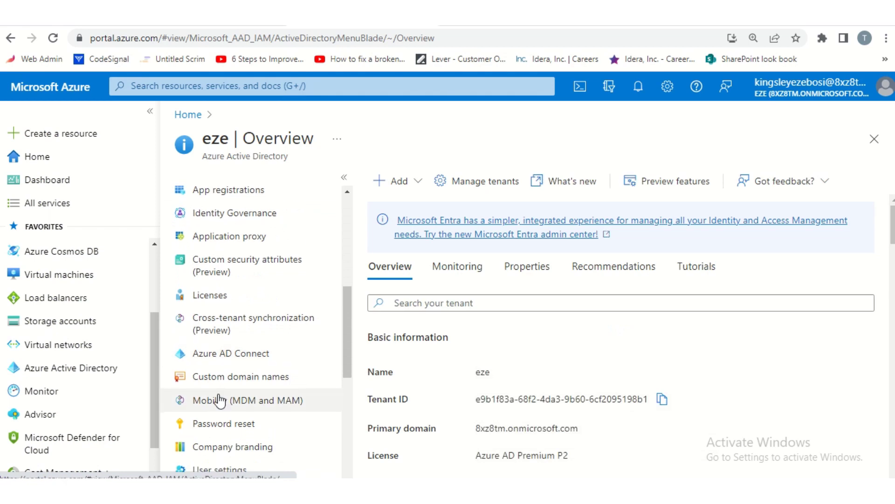
pyautogui.scroll(-1, 222, 394)
pyautogui.click(242, 335)
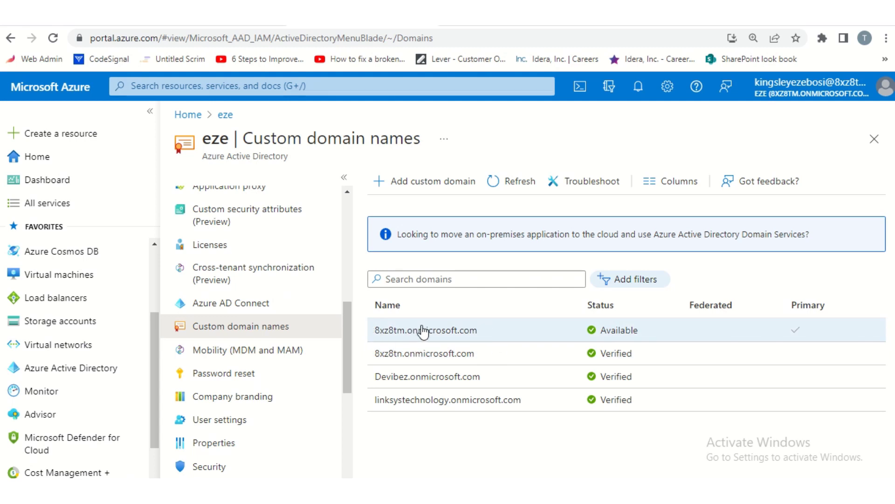
# Step: Compare the custom domains with the Collaboration Site's details in the SharePoint admin center, and return to its entry in the active sites list
pyautogui.hotkey('ctrl', 'Tab')
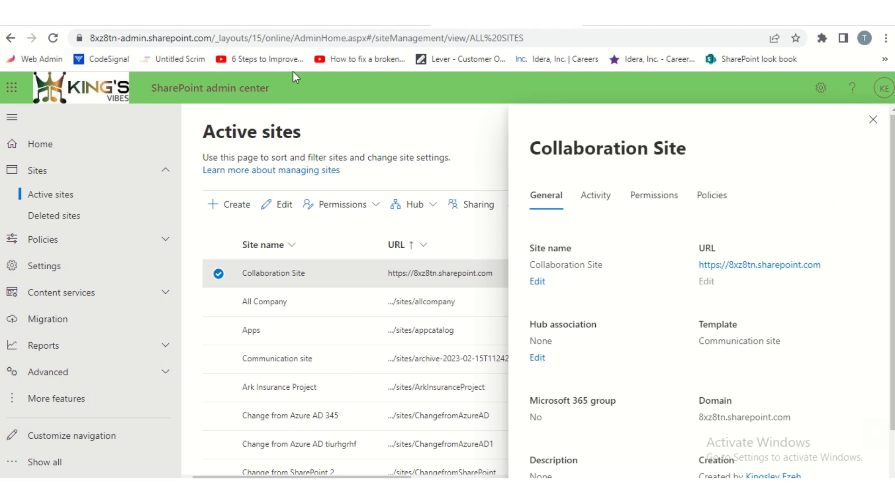
pyautogui.hotkey('ctrl', 'shift', 'Tab')
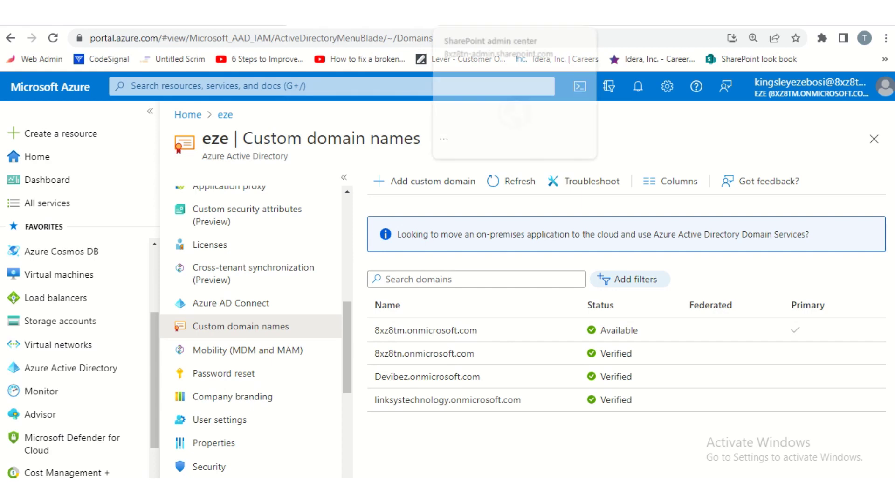
pyautogui.click(488, 14)
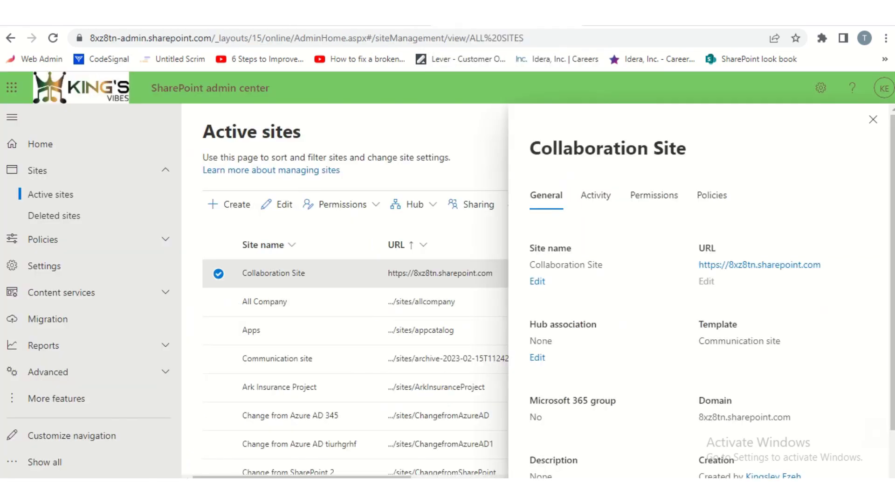
pyautogui.click(485, 196)
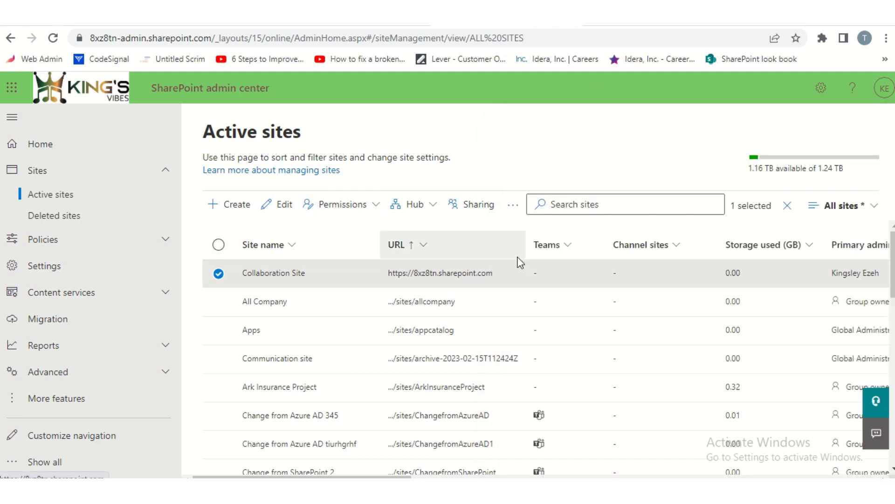
pyautogui.click(462, 272)
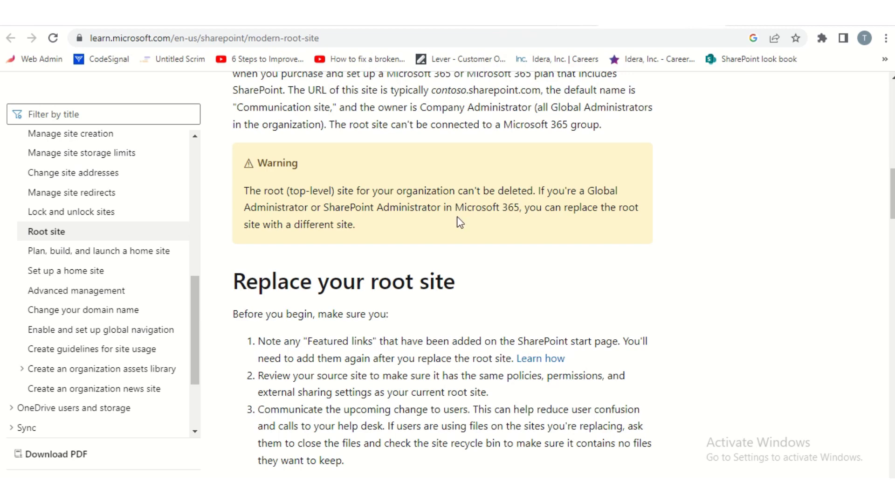
# Step: Read the root site replacement requirements and limitations in the Microsoft Learn article, highlighting the SITEPAGEPUBLISHING#0 template code
pyautogui.scroll(-3, 460, 222)
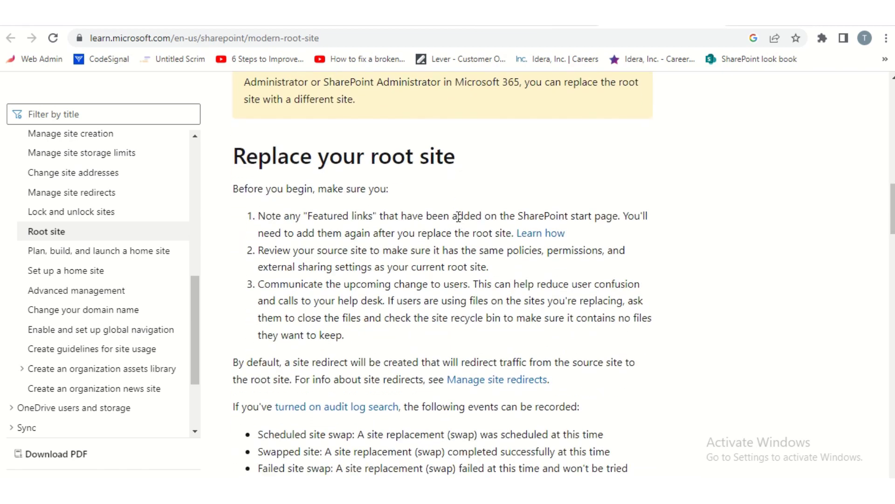
pyautogui.scroll(-10, 459, 216)
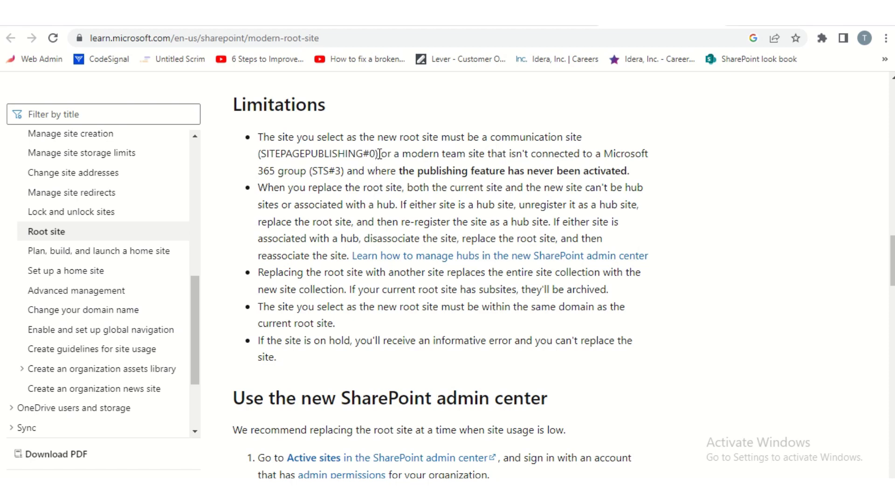
pyautogui.moveTo(380, 154); pyautogui.dragTo(257, 157)
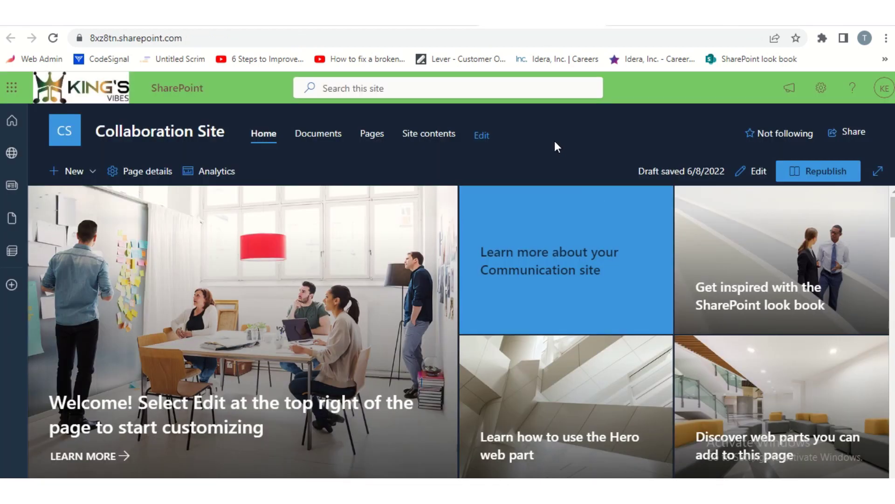
# Step: Switch to the Collaboration Site home page, open its page source and look through the code
pyautogui.rightClick(555, 140)
pyautogui.rightClick(534, 136)
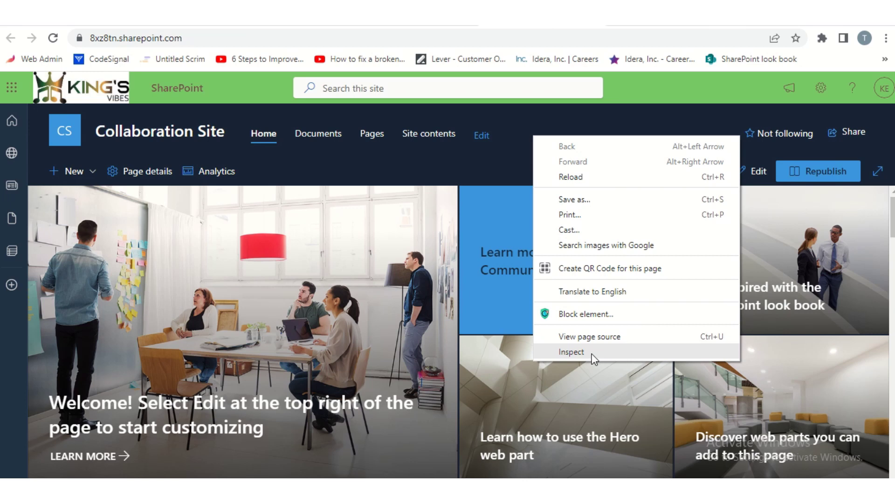
pyautogui.click(590, 338)
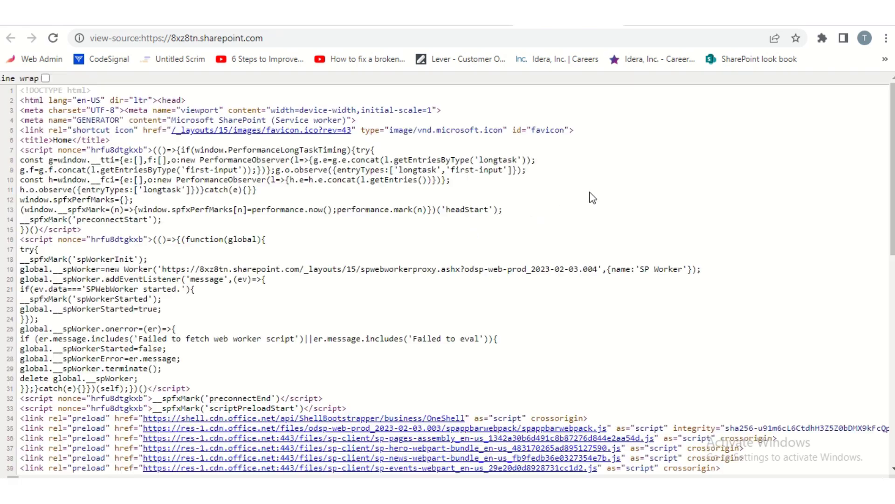
pyautogui.scroll(-10, 525, 190)
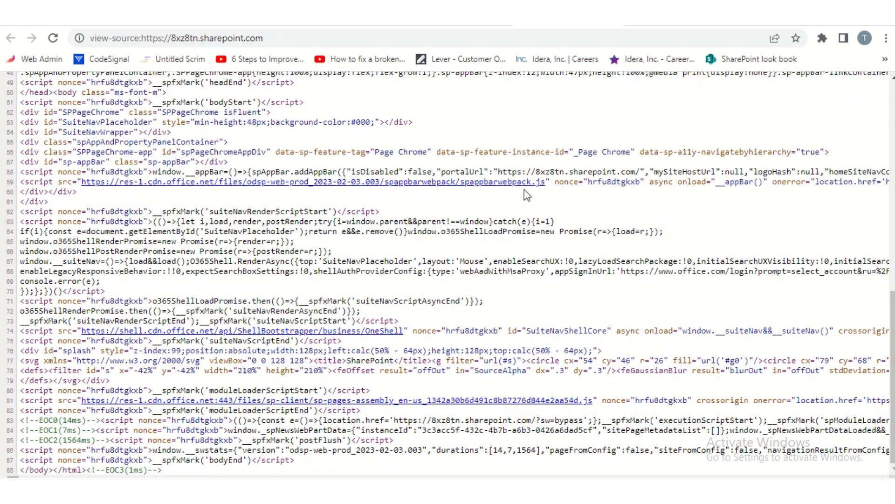
pyautogui.scroll(10, 525, 191)
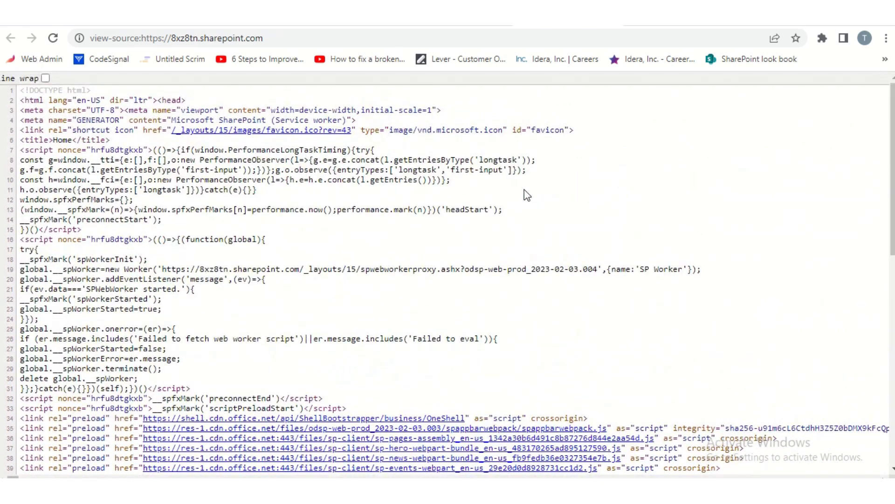
pyautogui.scroll(-1, 525, 190)
pyautogui.scroll(1, 524, 189)
# Step: Try searching the page source for "Web temp", then clear the search term and close the source view
pyautogui.hotkey('ctrl', 'f')
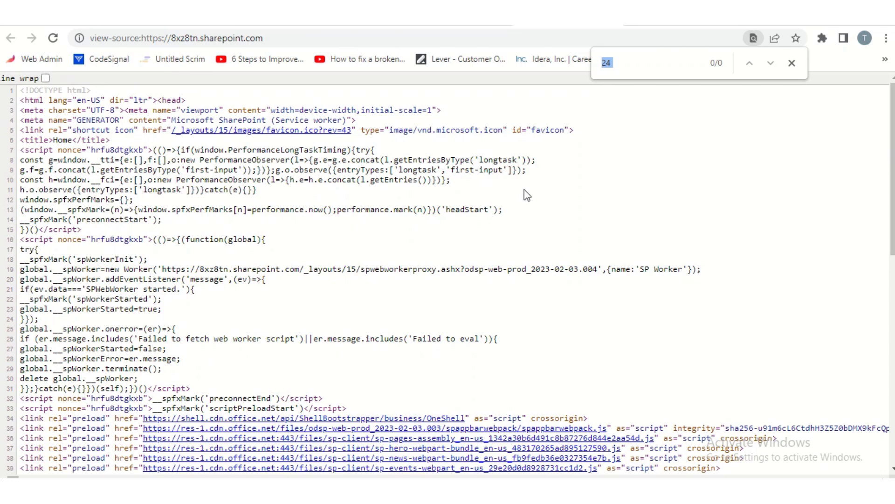
pyautogui.write('Web temp')
pyautogui.press('BackSpace')
pyautogui.press('BackSpace')
pyautogui.press('BackSpace')
pyautogui.press('BackSpace')
pyautogui.press('BackSpace')
pyautogui.press('BackSpace')
pyautogui.press('BackSpace')
pyautogui.press('BackSpace')
pyautogui.hotkey('ctrl', 'w')
# Step: Reopen the page source of the Collaboration Site home page and skim through the code
pyautogui.rightClick(581, 132)
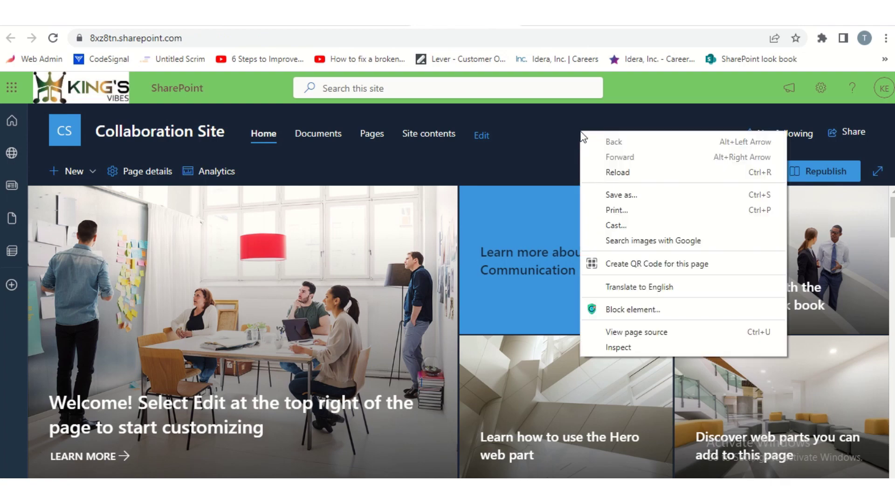
pyautogui.click(634, 332)
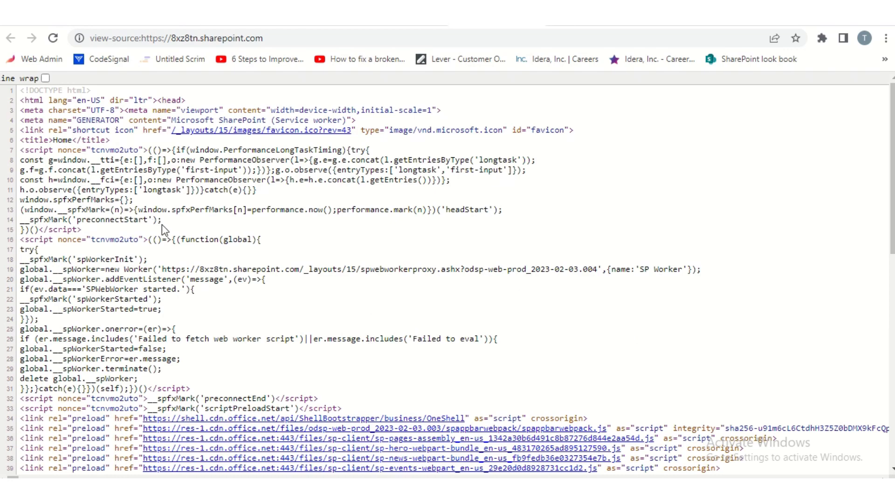
pyautogui.scroll(-10, 498, 240)
pyautogui.scroll(10, 499, 241)
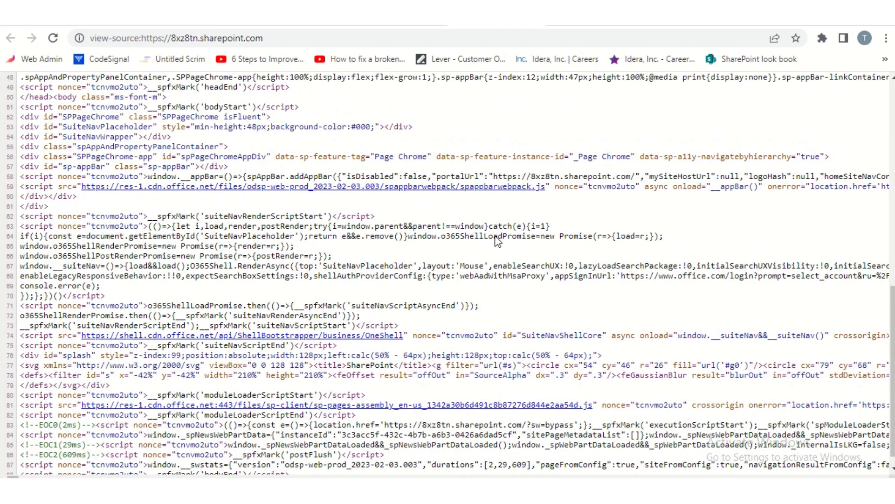
# Step: Search the Collaboration Site's page source for "template" and step through all the matches
pyautogui.hotkey('ctrl', 'f')
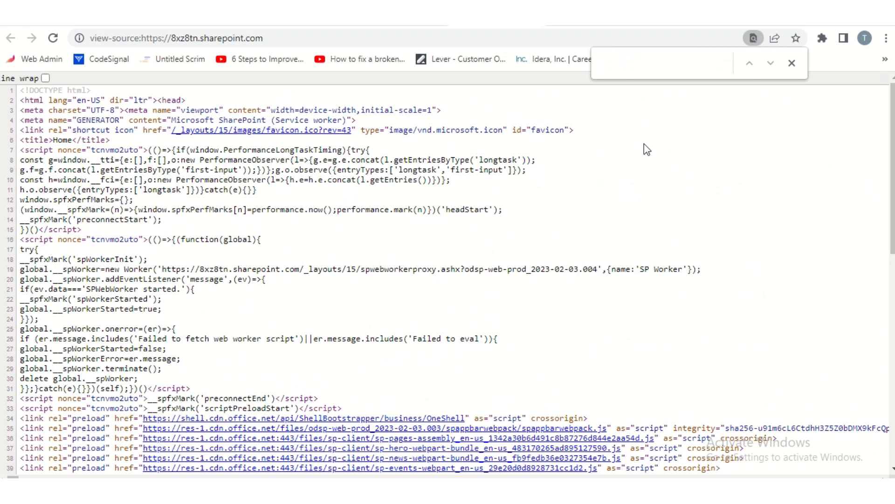
pyautogui.write('template')
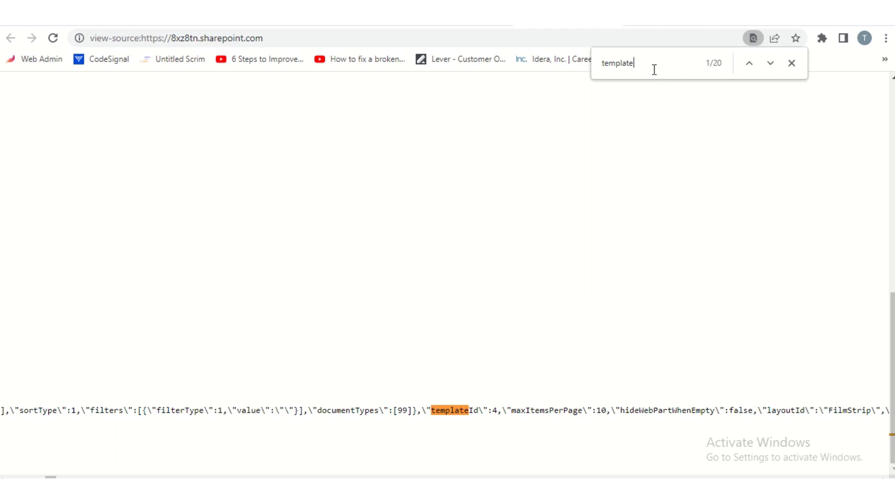
pyautogui.press('Return')
pyautogui.press('Return')
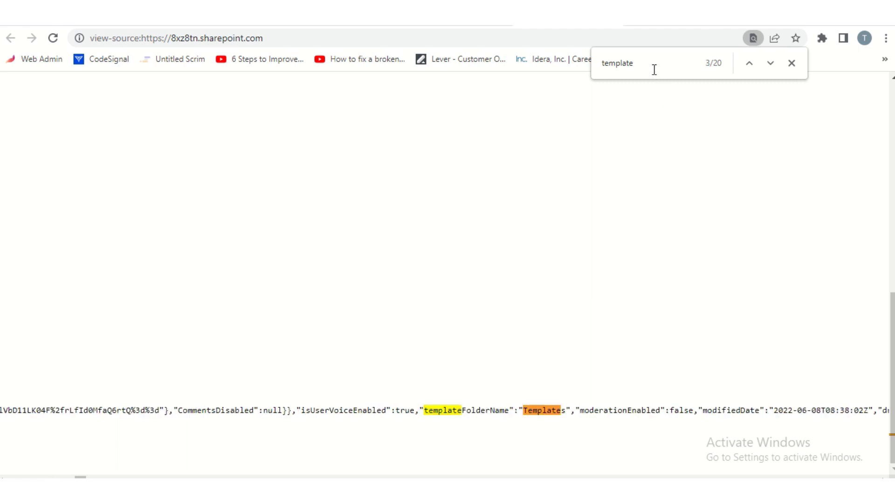
pyautogui.press('Return')
pyautogui.press('Return')
pyautogui.press('Return')
pyautogui.press('Return')
pyautogui.press('Return')
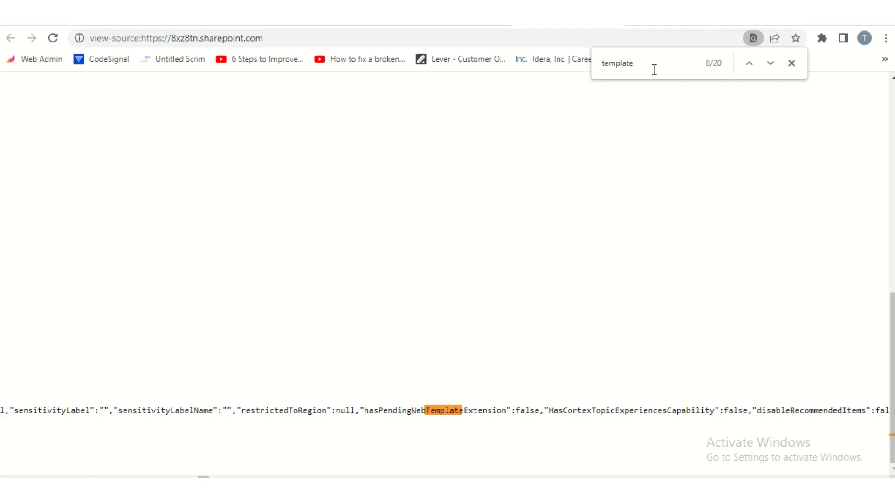
pyautogui.press('Return')
pyautogui.press('Return')
pyautogui.press('Return')
pyautogui.press('Return')
pyautogui.press('Return')
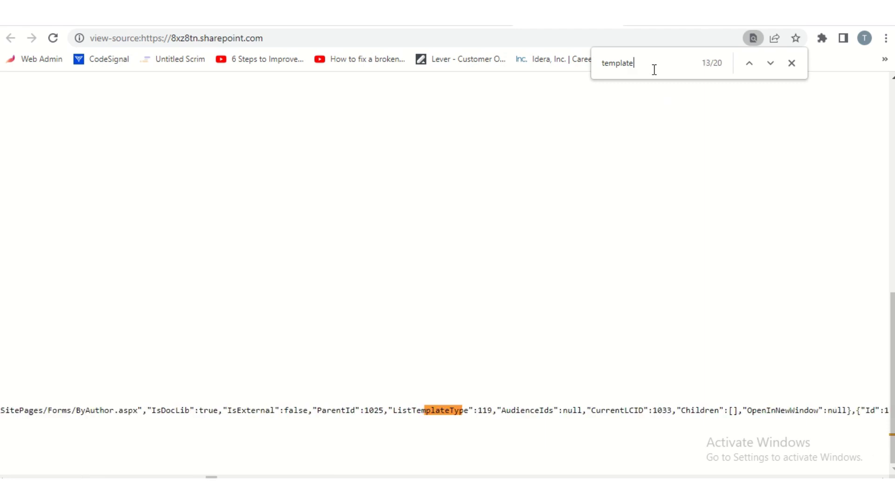
pyautogui.press('Return')
pyautogui.press('Return')
pyautogui.press('Return')
pyautogui.press('Return')
pyautogui.press('Return')
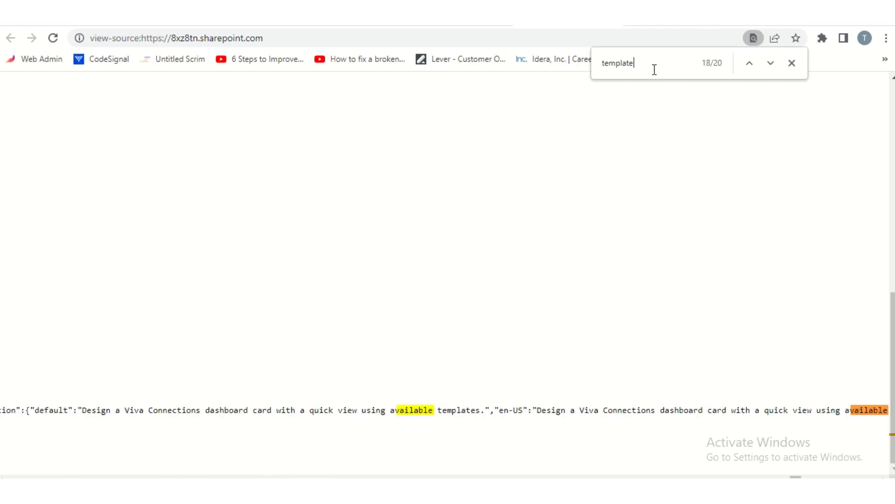
pyautogui.press('Return')
pyautogui.press('Return')
pyautogui.press('Return')
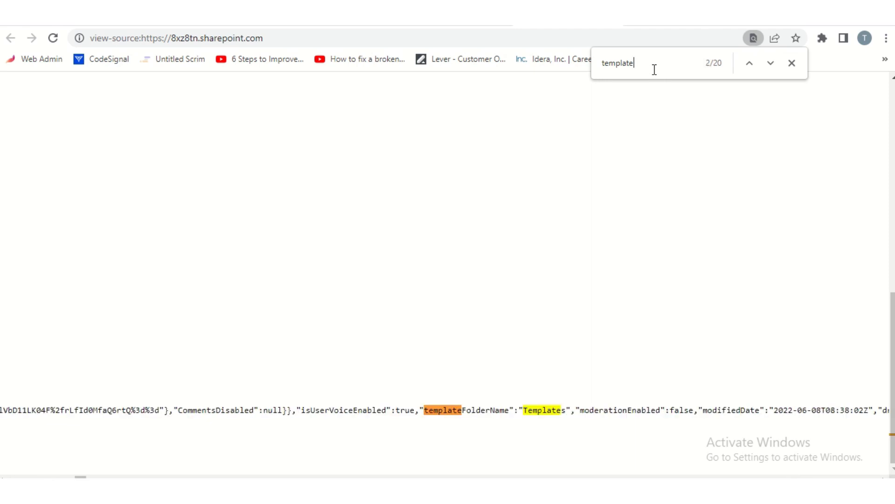
# Step: Step to the webTemplateConfiguration match in the Collaboration Site's source and highlight its value SITEPAGEPUBLISHING#0
pyautogui.press('Return')
pyautogui.press('Return')
pyautogui.press('Return')
pyautogui.press('Return')
pyautogui.press('Return')
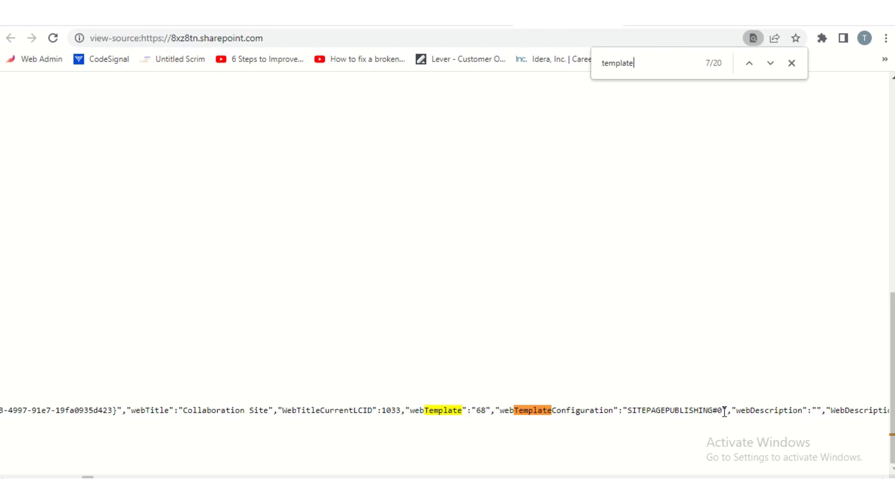
pyautogui.moveTo(724, 410); pyautogui.dragTo(629, 410)
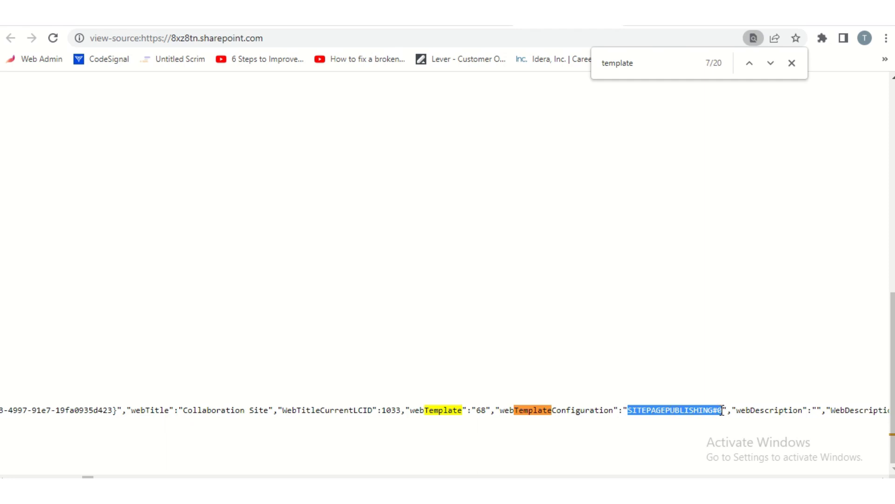
# Step: Switch back to the SharePoint admin center's active sites list and review the other sites' details across to the Template column
pyautogui.hotkey('ctrl', 'w')
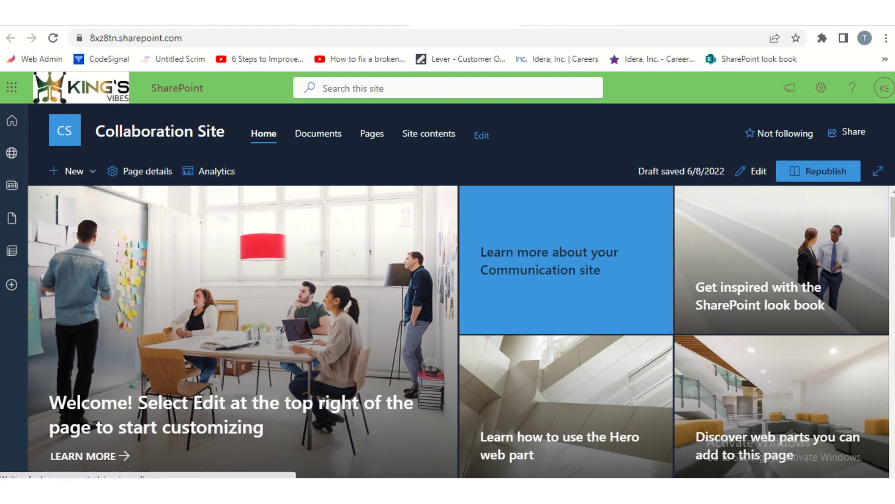
pyautogui.hotkey('ctrl', 'Tab')
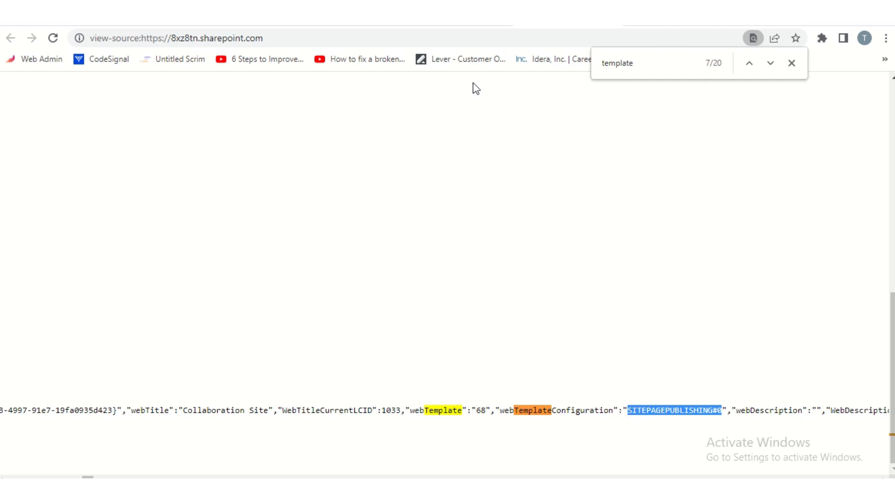
pyautogui.click(299, 9)
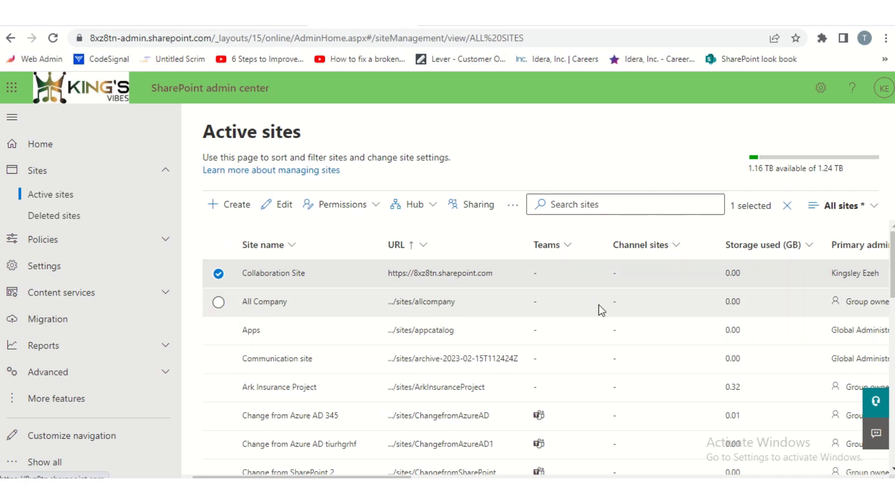
pyautogui.scroll(-2, 599, 304)
pyautogui.hscroll(3, 599, 304)
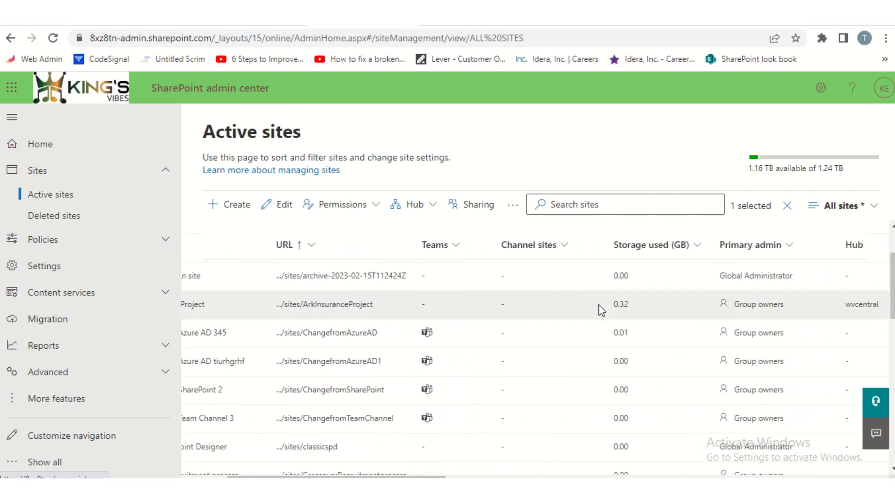
pyautogui.hscroll(3, 599, 304)
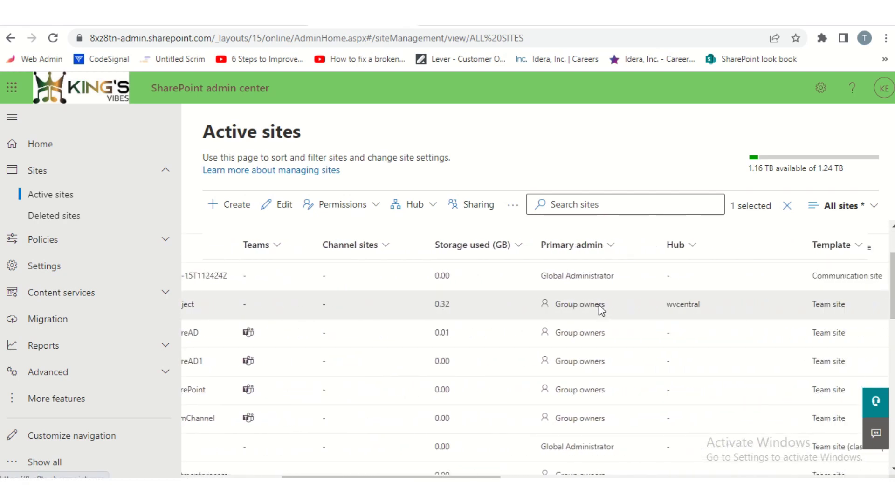
pyautogui.hscroll(-6, 599, 304)
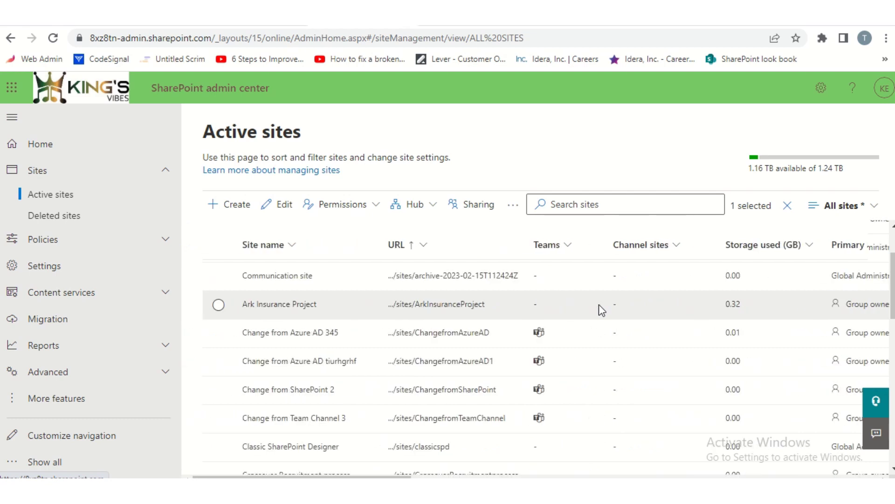
# Step: Open the Change from Azure AD 345 site from its URL in the list and view its page source
pyautogui.click(443, 335)
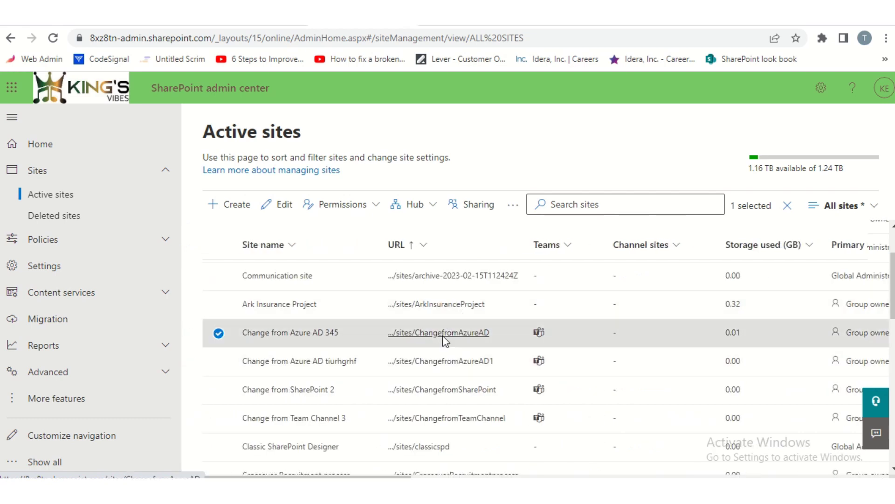
pyautogui.click(443, 335)
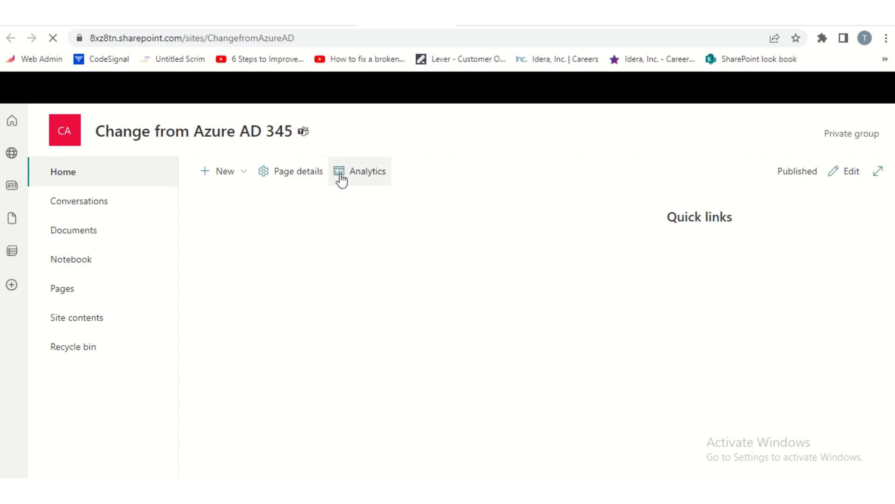
pyautogui.rightClick(484, 134)
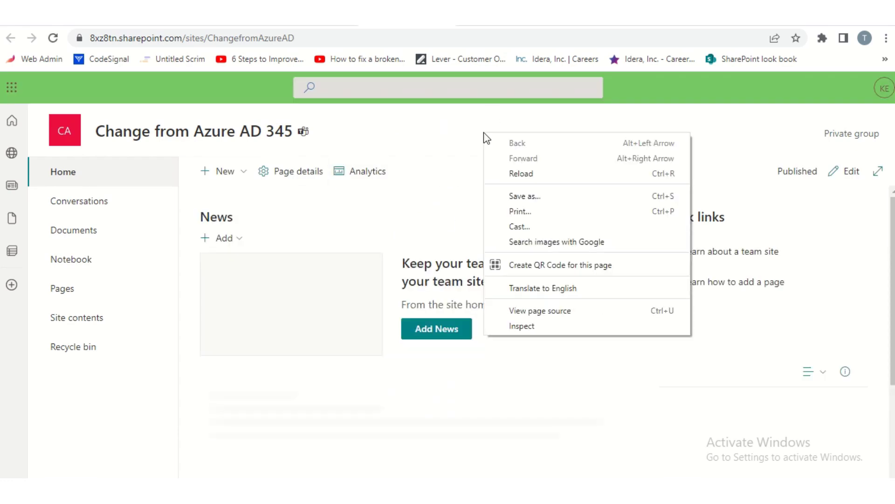
pyautogui.click(552, 316)
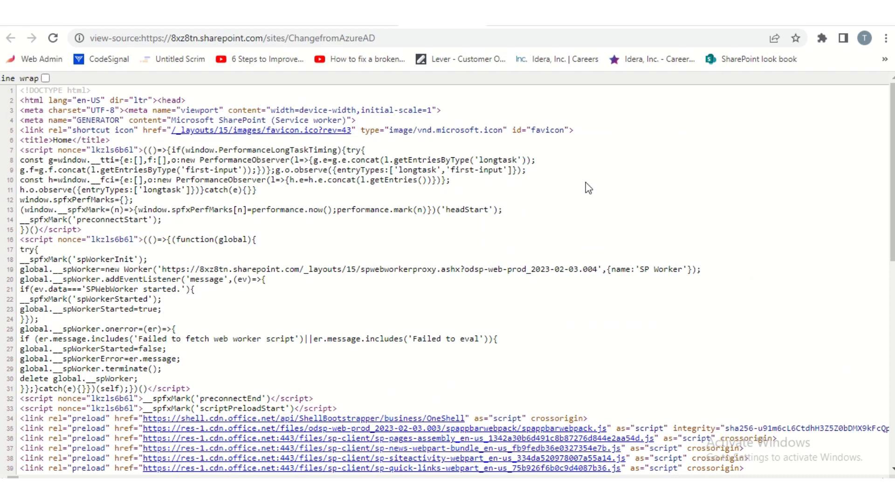
# Step: Search the Change from Azure AD 345 site's page source for "template" and step through the matches
pyautogui.hotkey('ctrl', 'f')
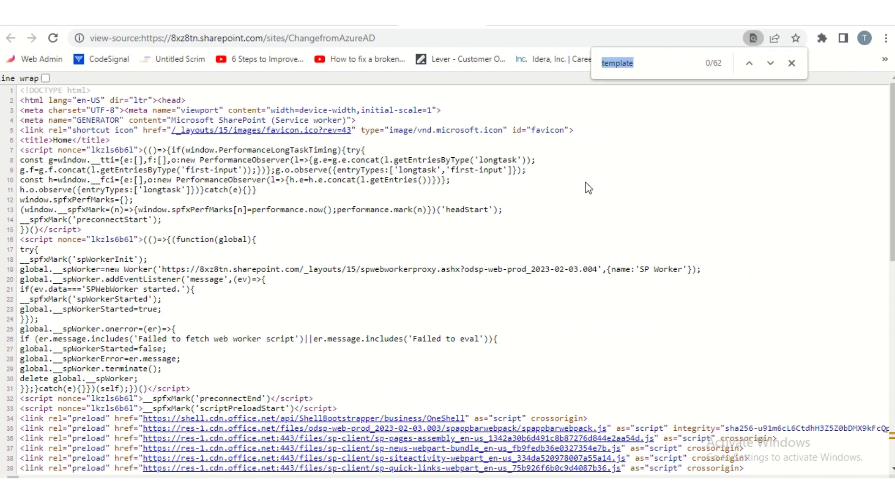
pyautogui.press('Return')
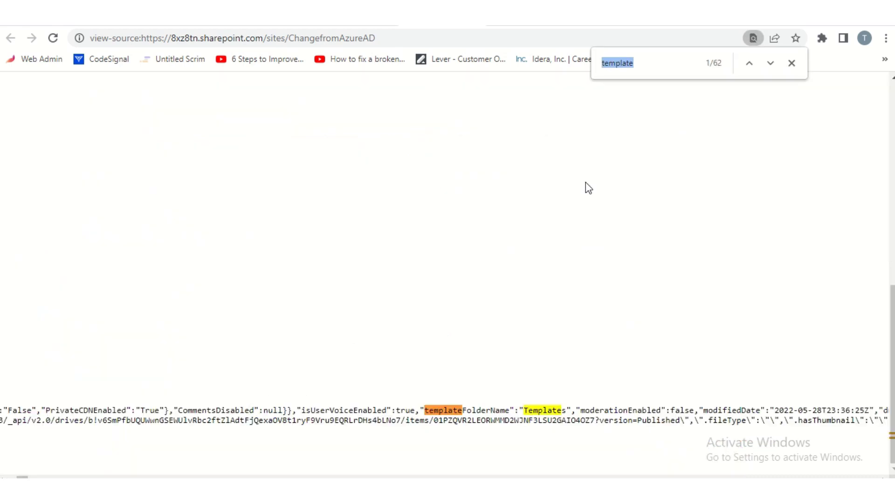
pyautogui.press('Return')
pyautogui.press('Return')
pyautogui.press('Return')
pyautogui.press('Return')
pyautogui.press('Return')
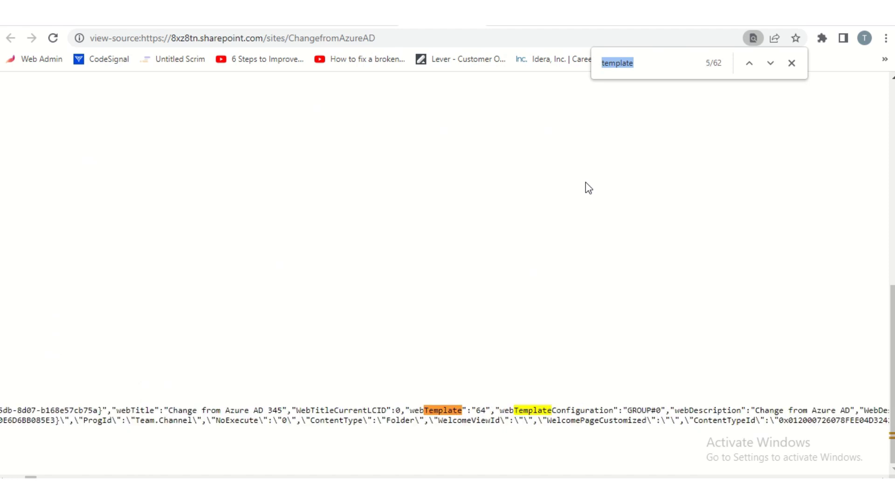
pyautogui.press('Return')
pyautogui.press('Return')
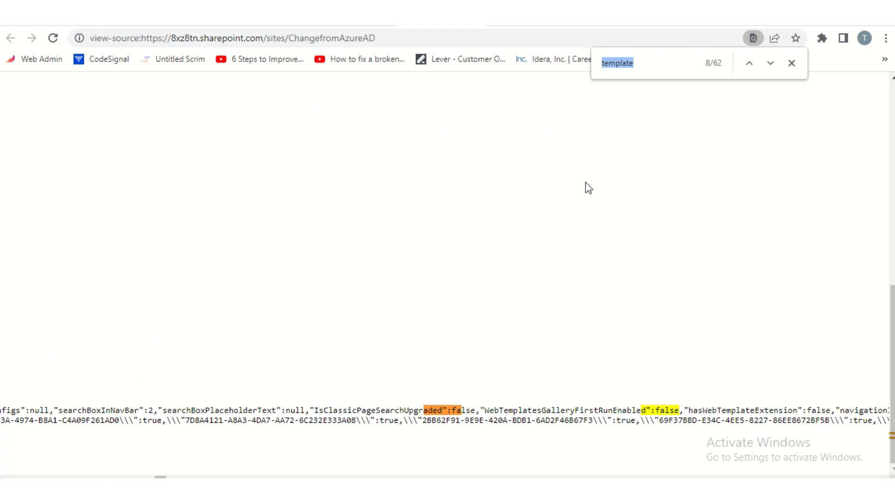
pyautogui.press('Return')
pyautogui.press('Return')
pyautogui.press('Return')
pyautogui.press('Return')
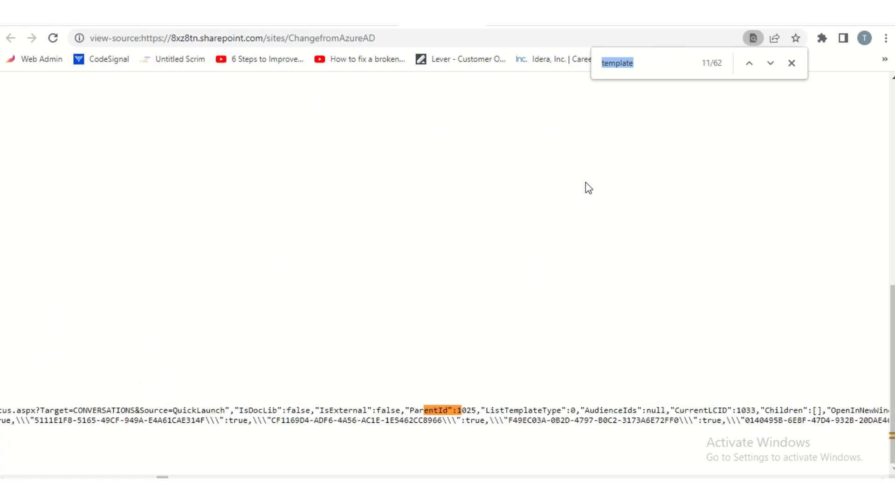
pyautogui.press('Return')
pyautogui.press('Return')
pyautogui.press('Return')
pyautogui.press('Return')
pyautogui.press('Return')
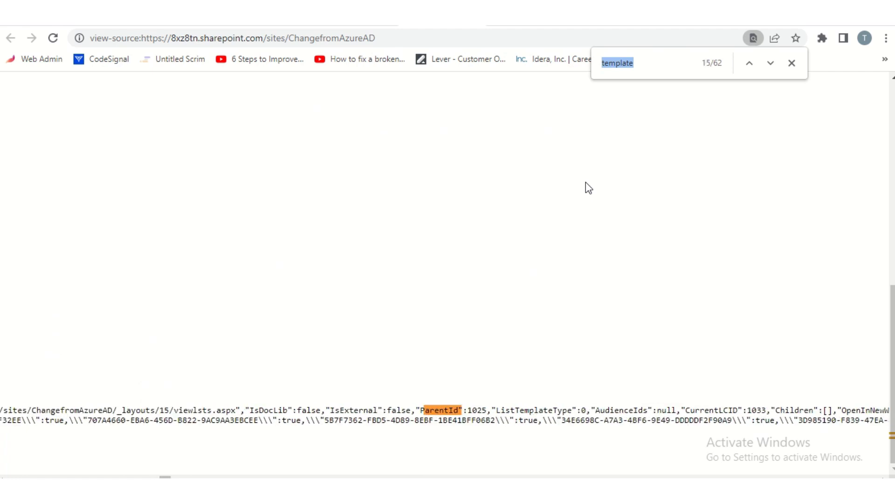
pyautogui.press('Return')
pyautogui.press('Return')
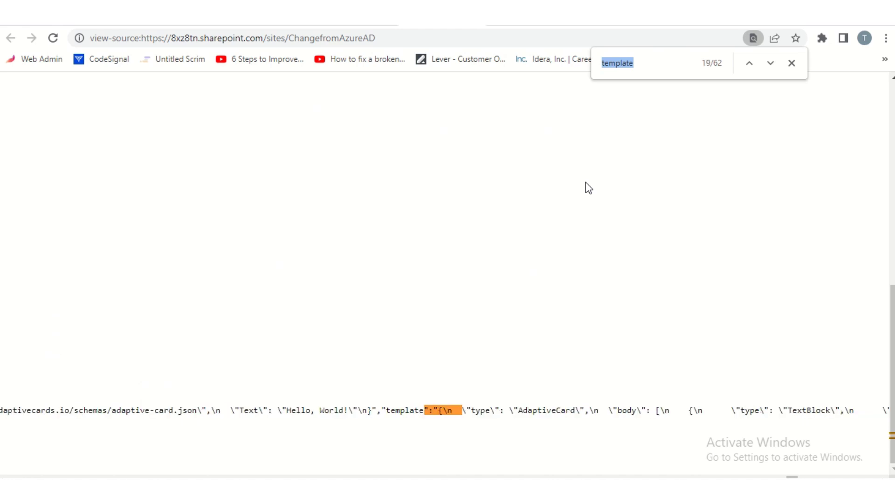
pyautogui.press('Return')
pyautogui.press('Return')
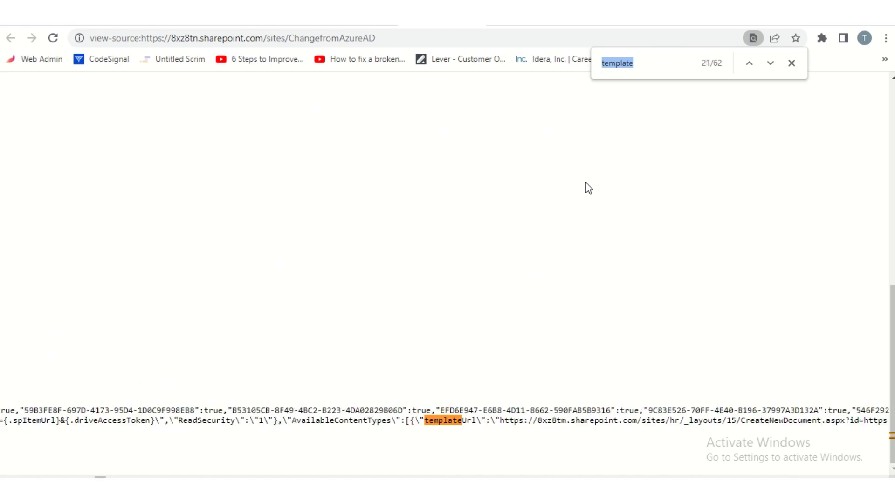
pyautogui.press('Return')
pyautogui.press('Return')
pyautogui.press('Return')
pyautogui.press('Return')
pyautogui.press('Return')
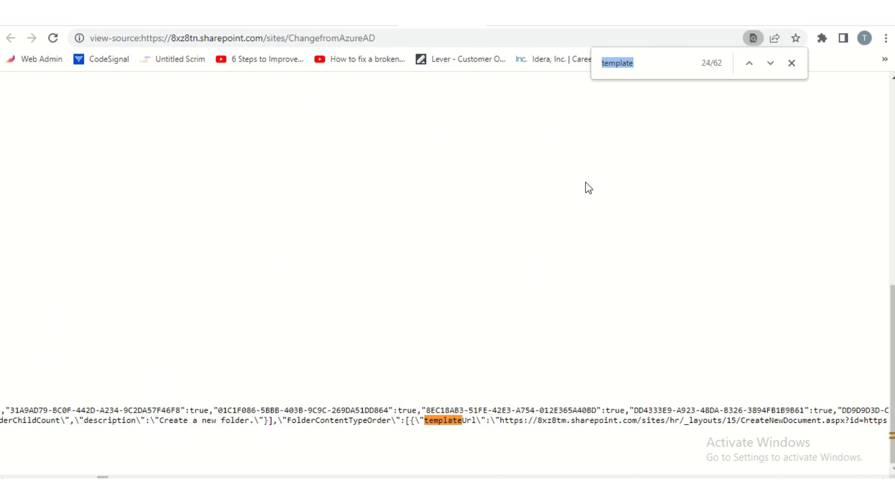
pyautogui.press('Return')
pyautogui.press('Return')
pyautogui.press('Return')
pyautogui.press('Return')
pyautogui.press('Return')
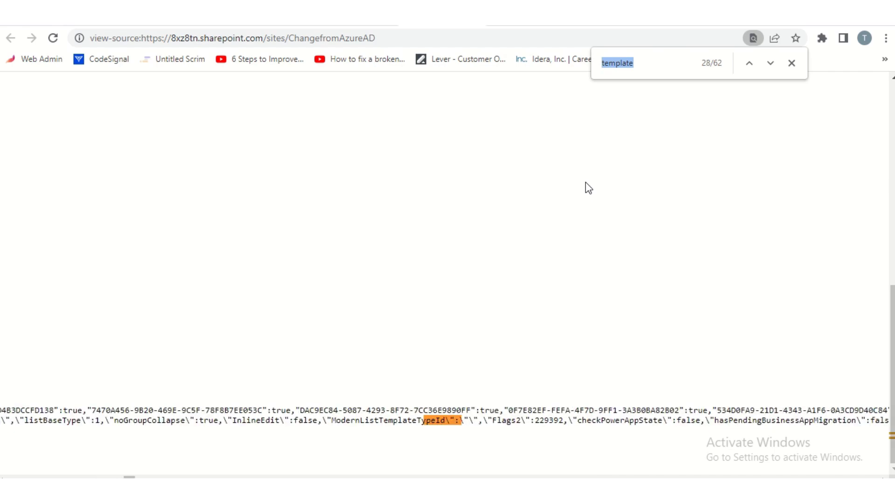
# Step: Step to the webTemplateConfiguration match beside the HR web title, highlight its value GROUP#0 and bring up the source search again
pyautogui.press('Return')
pyautogui.press('Return')
pyautogui.press('Return')
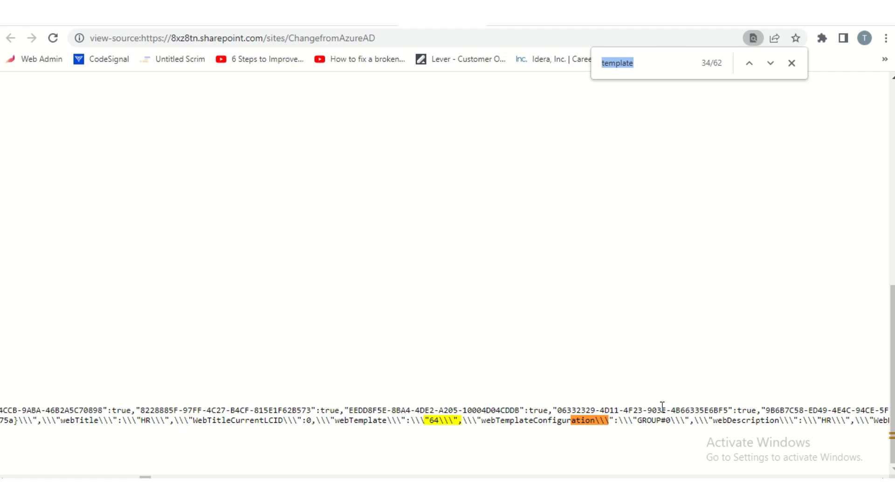
pyautogui.moveTo(670, 418); pyautogui.dragTo(639, 425)
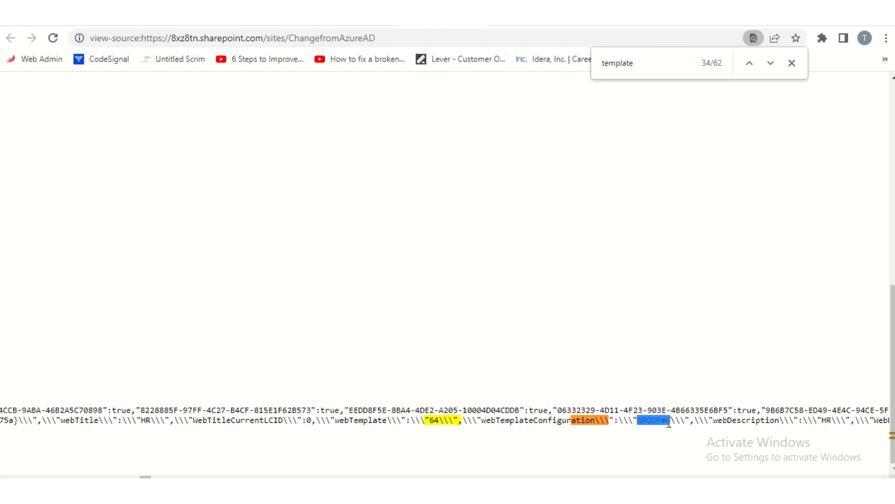
pyautogui.hotkey('ctrl', 'f')
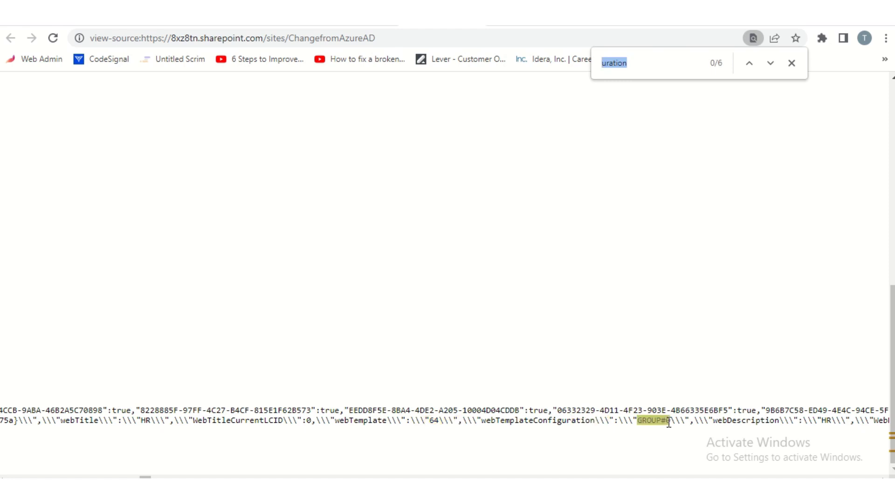
# Step: Search the page source for "template" again and step through the matches to webTemplateConfiguration beside the Change from Azure AD 345 web title
pyautogui.click(628, 64)
pyautogui.doubleClick(630, 66)
pyautogui.write('template')
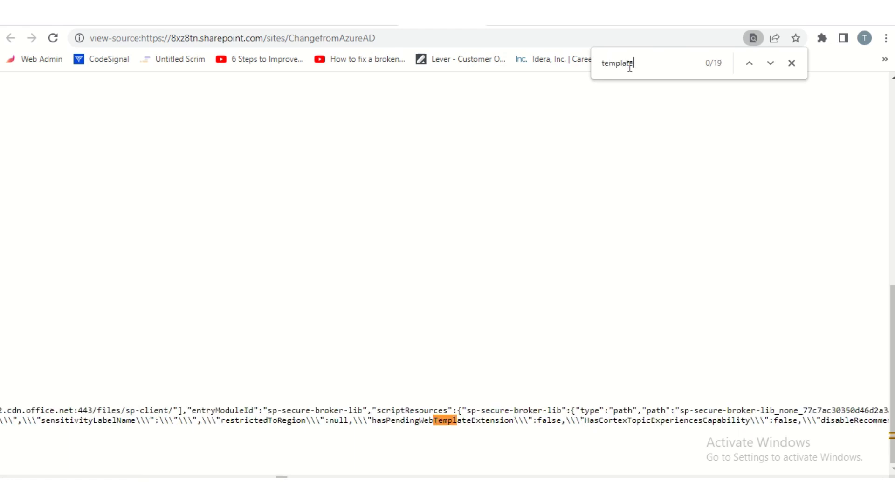
pyautogui.press('Return')
pyautogui.press('Return')
pyautogui.press('Return')
pyautogui.press('Return')
pyautogui.press('Return')
pyautogui.press('Return')
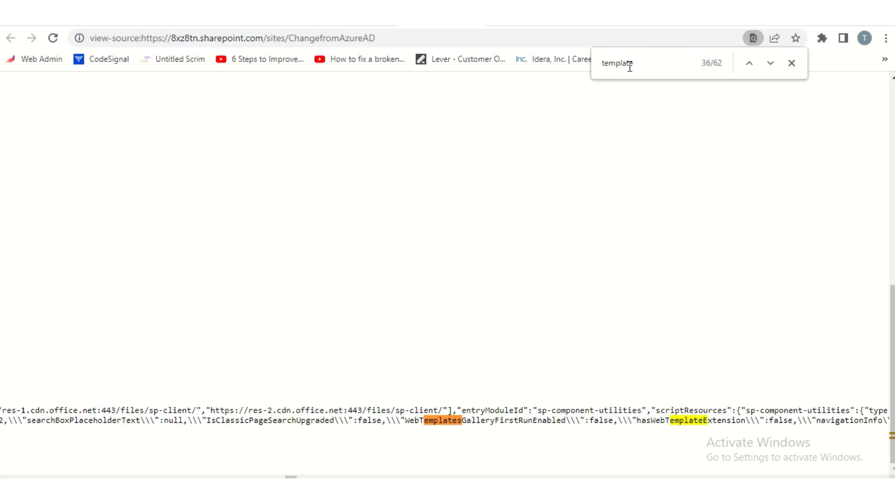
pyautogui.press('Return')
pyautogui.press('Return')
pyautogui.press('Return')
pyautogui.press('Return')
pyautogui.press('Return')
pyautogui.press('Return')
pyautogui.press('Return')
pyautogui.press('Return')
pyautogui.press('Return')
pyautogui.press('Return')
pyautogui.press('Return')
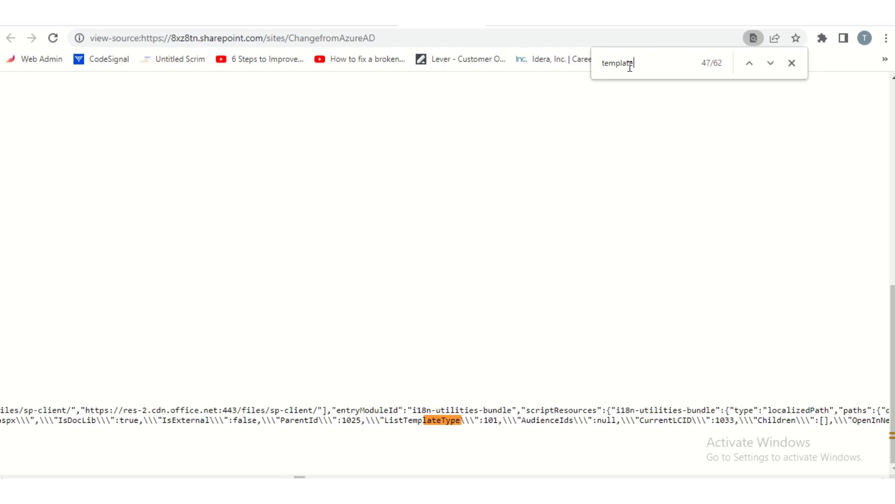
pyautogui.press('Return')
pyautogui.press('Return')
pyautogui.press('Return')
pyautogui.press('Return')
pyautogui.press('Return')
pyautogui.press('Return')
pyautogui.press('Return')
pyautogui.press('Return')
pyautogui.press('Return')
pyautogui.press('Return')
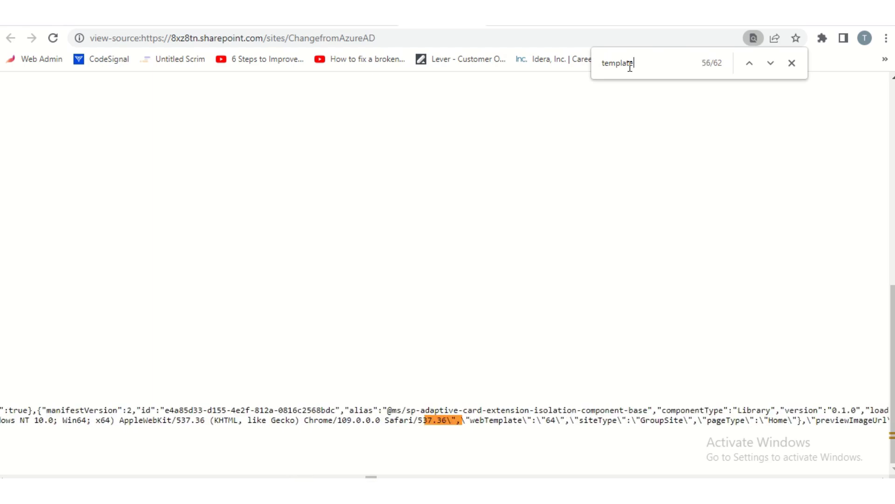
pyautogui.press('Return')
pyautogui.press('Return')
pyautogui.press('Return')
pyautogui.press('Return')
pyautogui.press('Return')
pyautogui.press('Return')
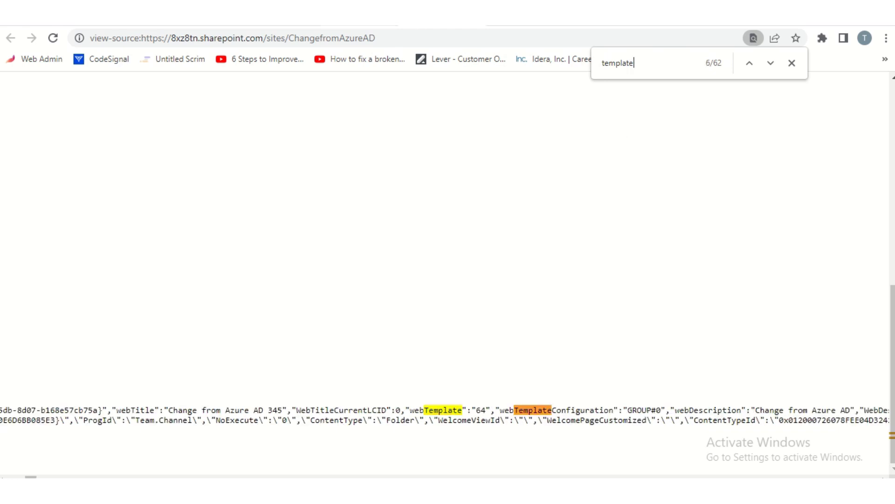
# Step: Close the page source and the Change from Azure AD 345 site, and dismiss its details in the active sites list
pyautogui.hotkey('ctrl', 'w')
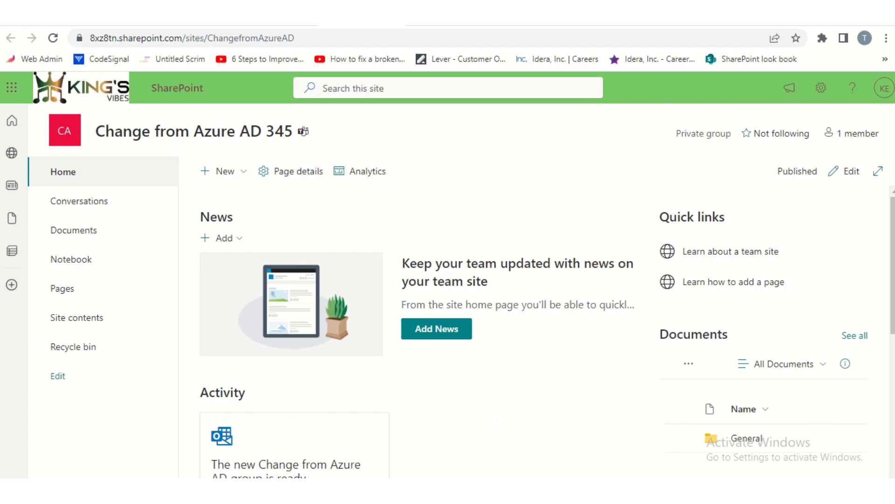
pyautogui.hotkey('ctrl', 'w')
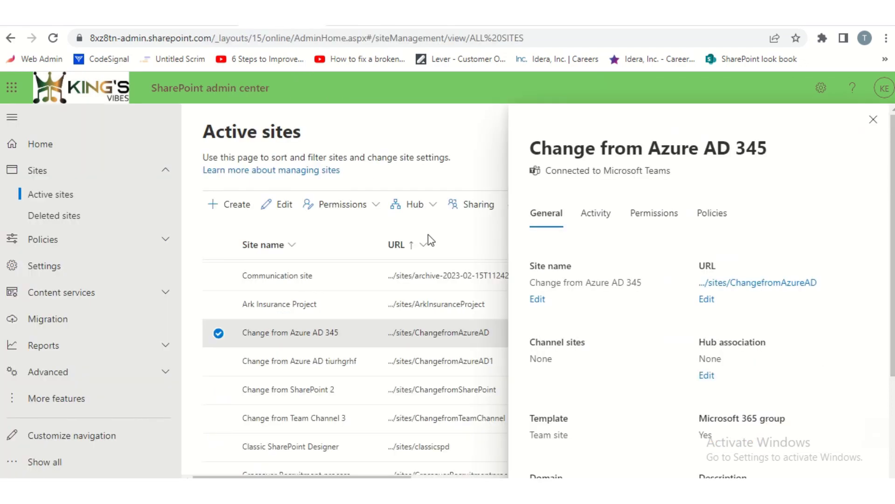
pyautogui.press('Escape')
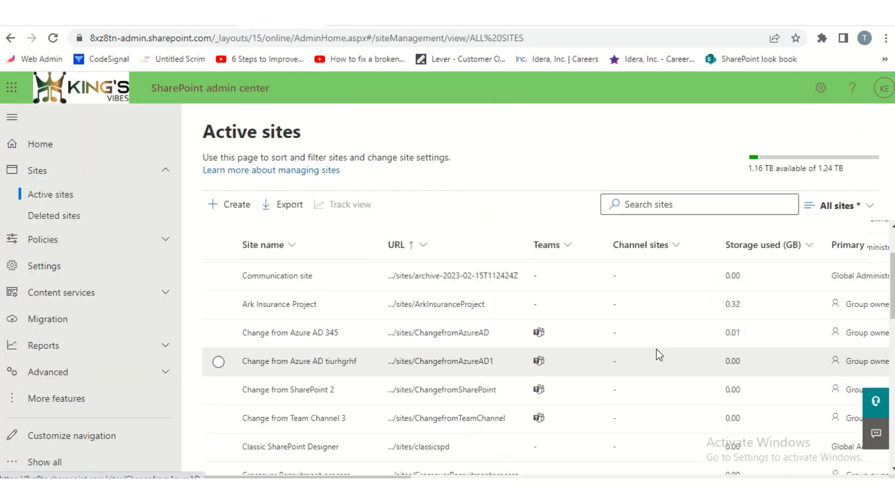
# Step: Check the Template column of the active sites and open the Classic SharePoint Designer site from its URL
pyautogui.hscroll(2, 656, 348)
pyautogui.hscroll(5, 657, 354)
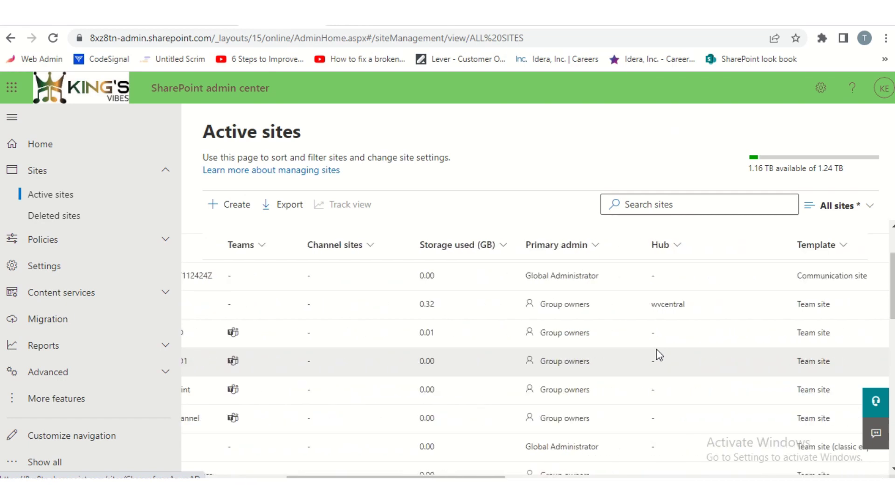
pyautogui.scroll(-3, 656, 354)
pyautogui.scroll(-5, 657, 352)
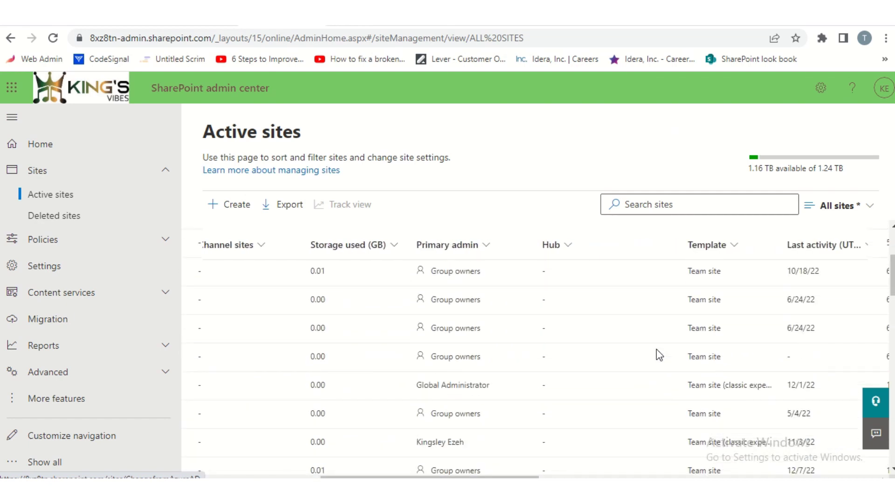
pyautogui.hscroll(-5, 421, 396)
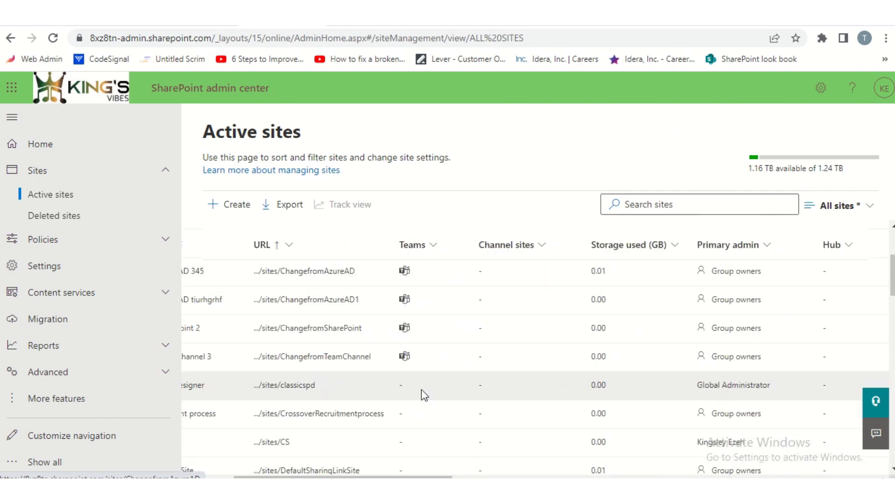
pyautogui.click(294, 390)
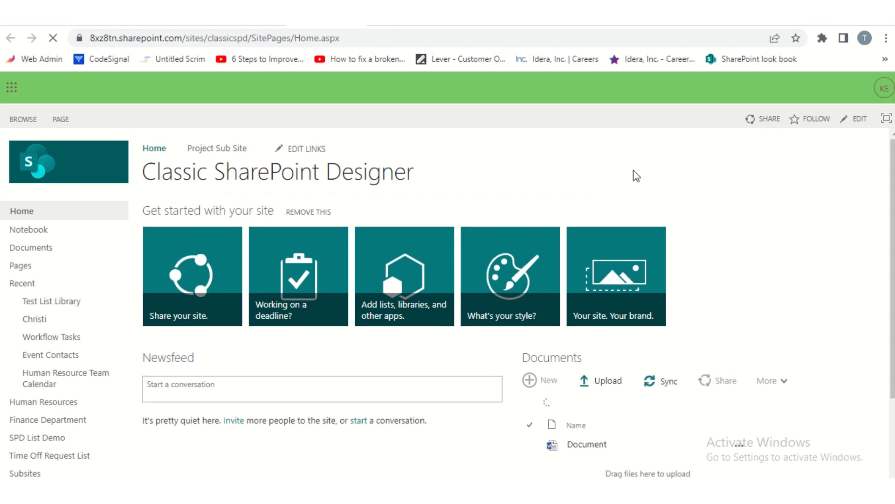
# Step: Highlight the GROUP#0 value in the Change from Azure AD 345 page source and return to the Classic SharePoint Designer site
pyautogui.rightClick(634, 175)
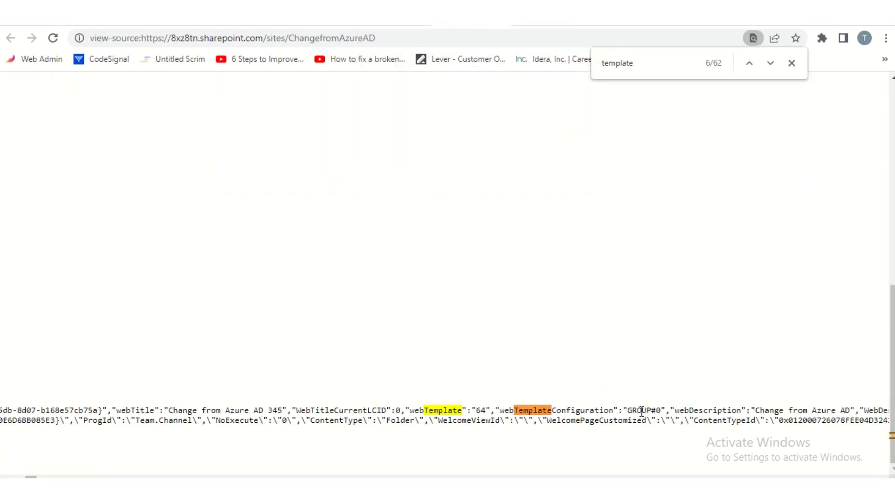
pyautogui.moveTo(627, 410); pyautogui.dragTo(666, 410)
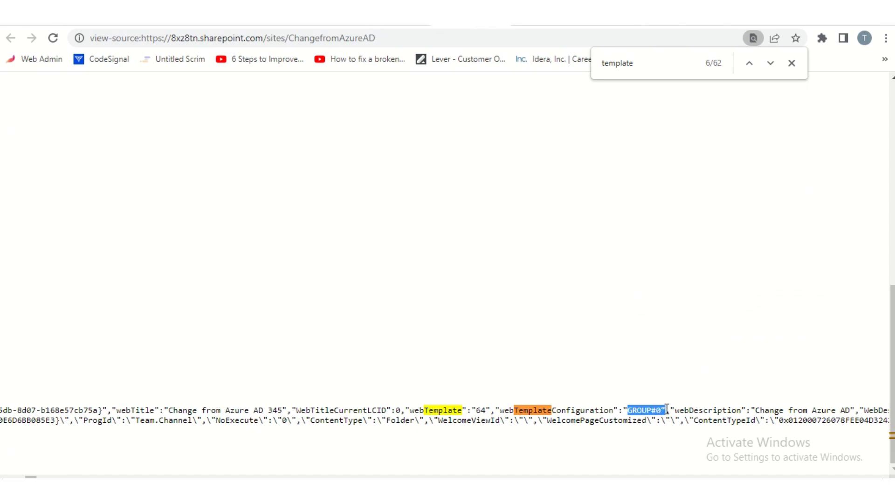
pyautogui.hotkey('ctrl', 'shift', 'Tab')
pyautogui.hotkey('ctrl', 'shift', 'Tab')
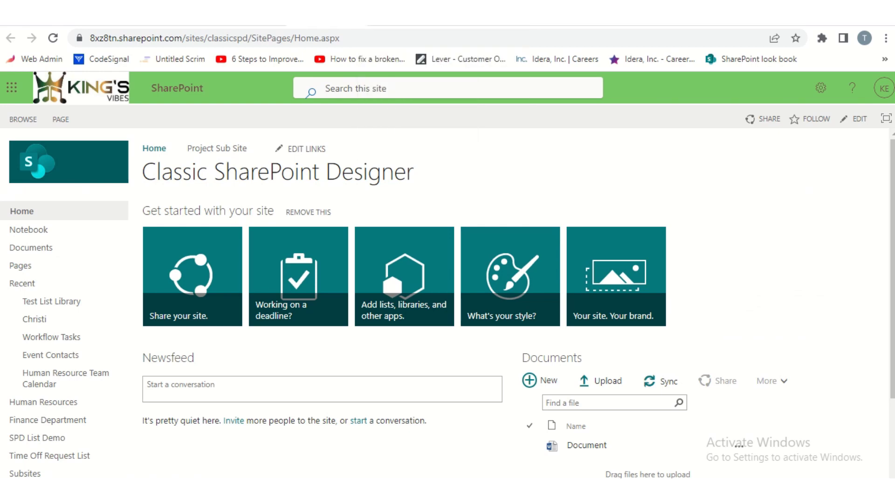
# Step: Find "template" in the Classic SharePoint Designer site's page source and highlight the g_wsaSiteTemplateId value STS#0
pyautogui.rightClick(549, 170)
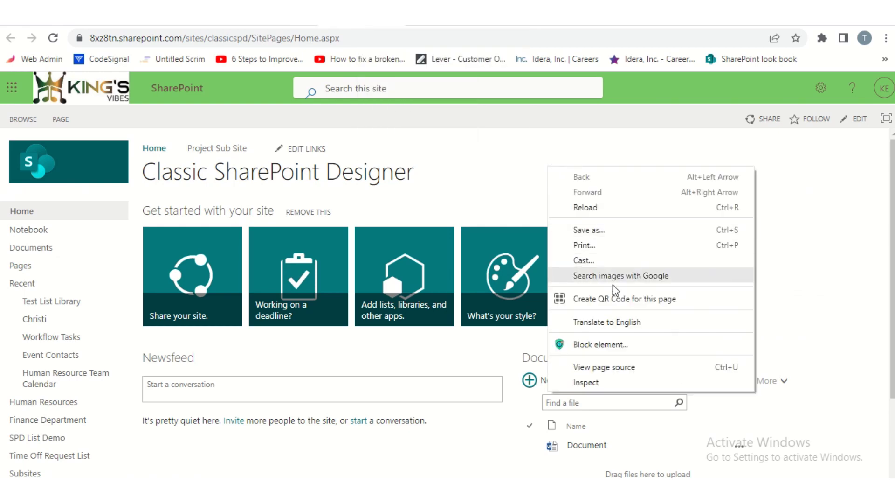
pyautogui.click(605, 367)
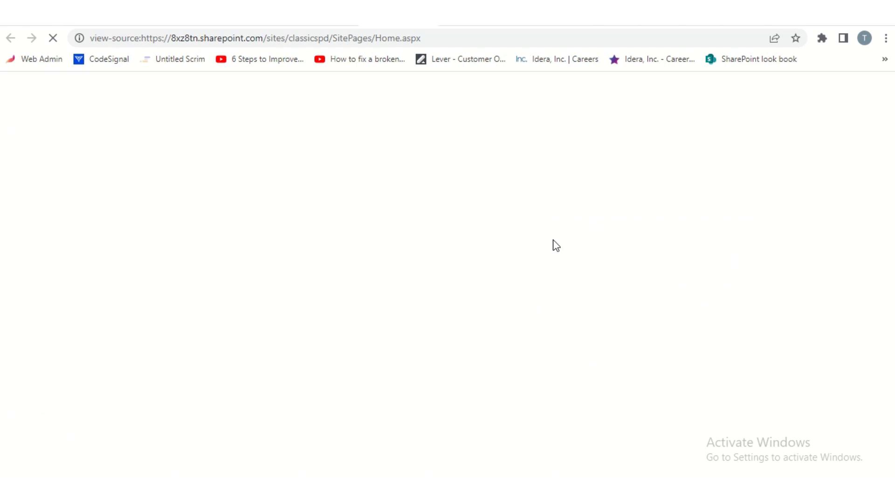
pyautogui.hotkey('ctrl', 'f')
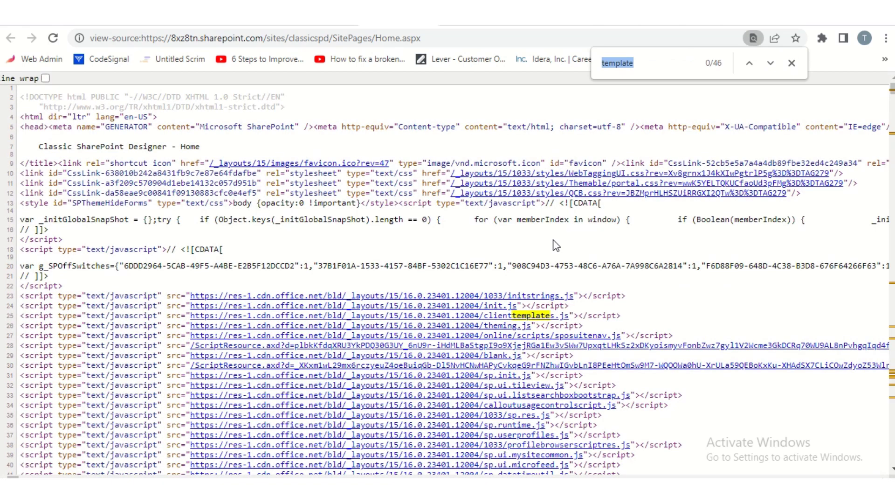
pyautogui.press('Return')
pyautogui.press('Return')
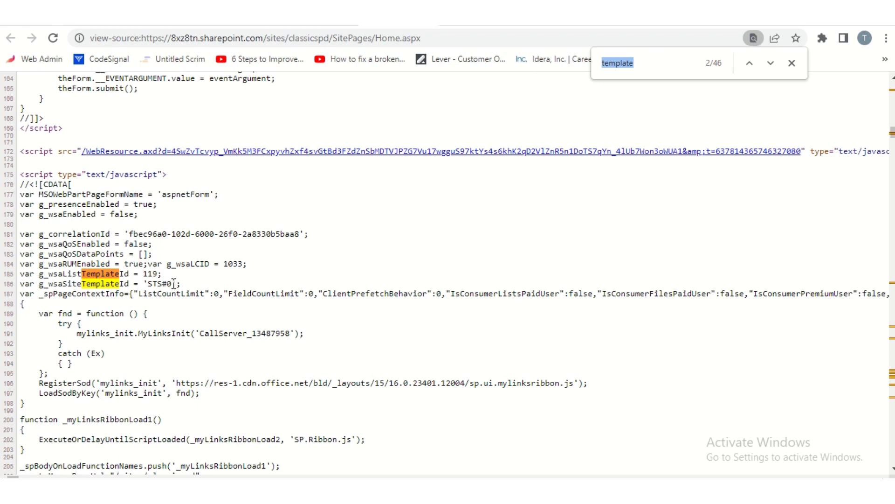
pyautogui.moveTo(174, 283); pyautogui.dragTo(148, 283)
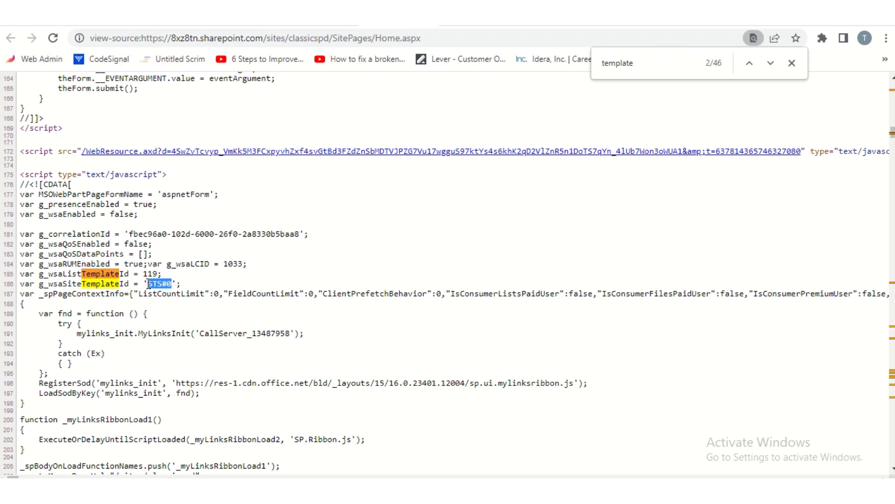
# Step: Step through the remaining "template" matches in the Classic SharePoint Designer page source and highlight the STS#0 site template ID once more
pyautogui.click(665, 66)
pyautogui.press('Return')
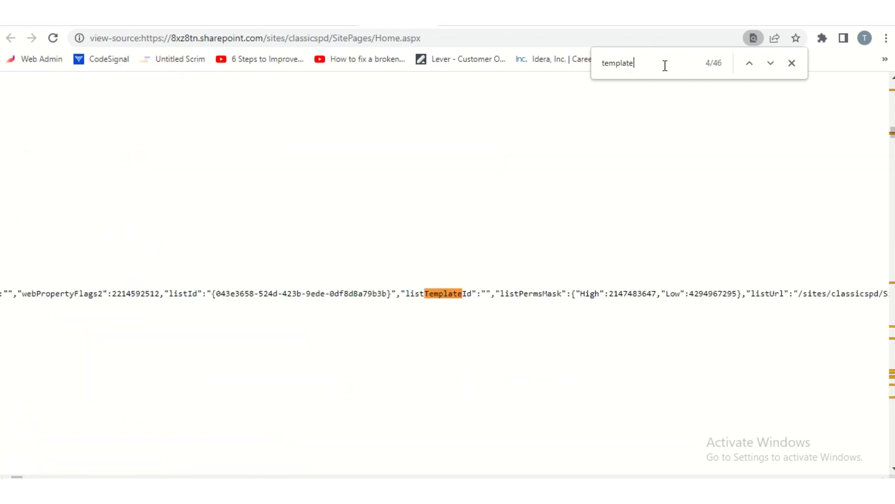
pyautogui.press('Return')
pyautogui.press('Return')
pyautogui.press('Return')
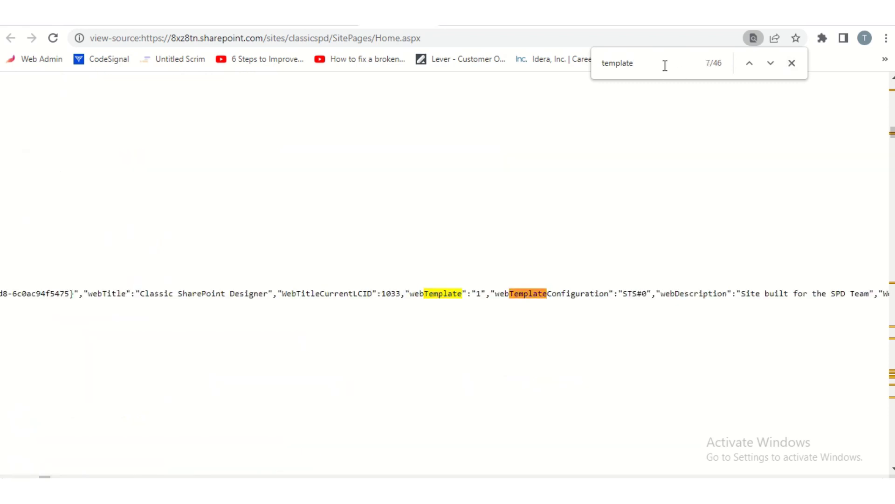
pyautogui.press('Return')
pyautogui.press('Return')
pyautogui.press('Return')
pyautogui.press('Return')
pyautogui.press('Return')
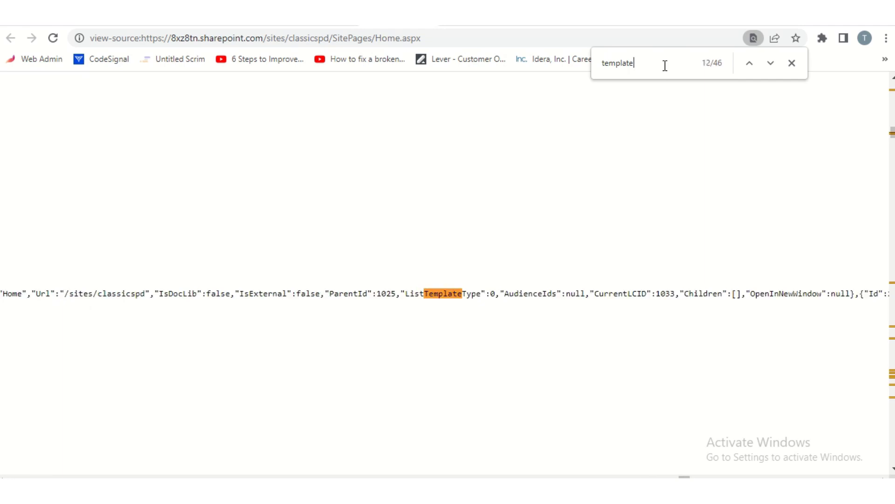
pyautogui.press('Return')
pyautogui.press('Return')
pyautogui.press('Return')
pyautogui.press('Return')
pyautogui.press('Return')
pyautogui.press('Return')
pyautogui.press('Return')
pyautogui.press('Return')
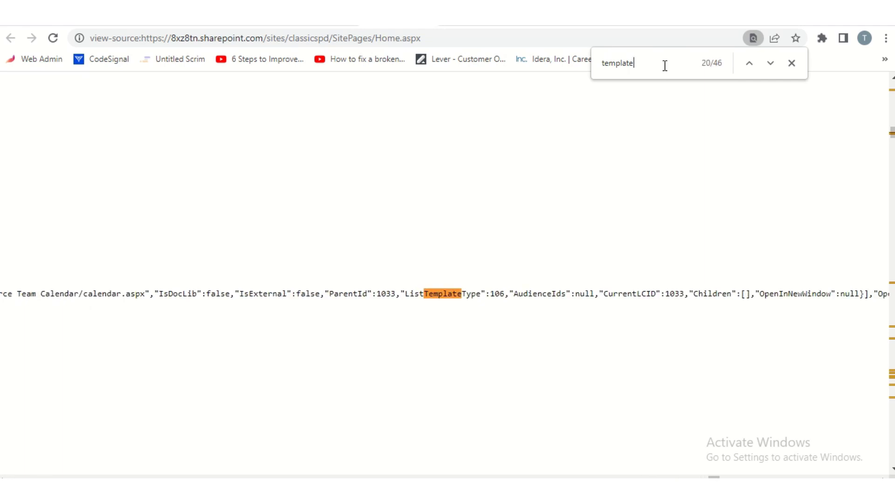
pyautogui.press('Return')
pyautogui.press('Return')
pyautogui.press('Return')
pyautogui.press('Return')
pyautogui.press('Return')
pyautogui.press('Return')
pyautogui.press('Return')
pyautogui.press('Return')
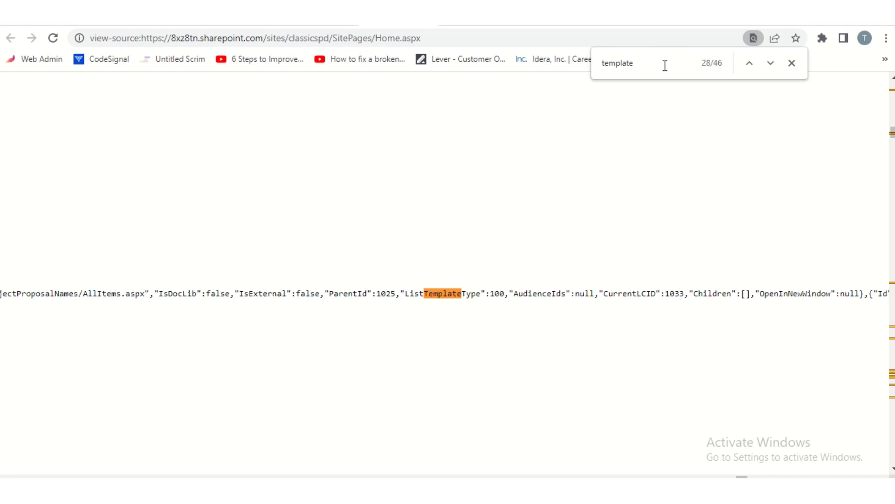
pyautogui.press('Return')
pyautogui.press('Return')
pyautogui.press('Return')
pyautogui.press('Return')
pyautogui.press('Return')
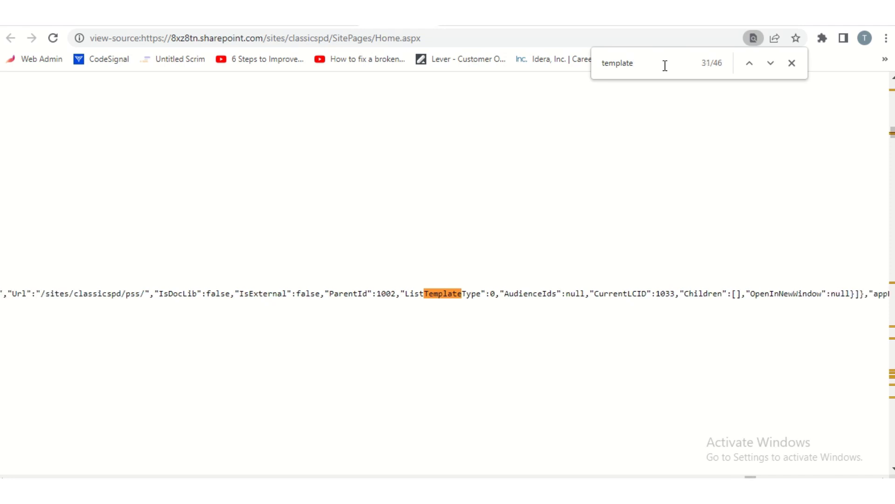
pyautogui.press('Return')
pyautogui.press('Return')
pyautogui.press('Return')
pyautogui.press('Return')
pyautogui.press('Return')
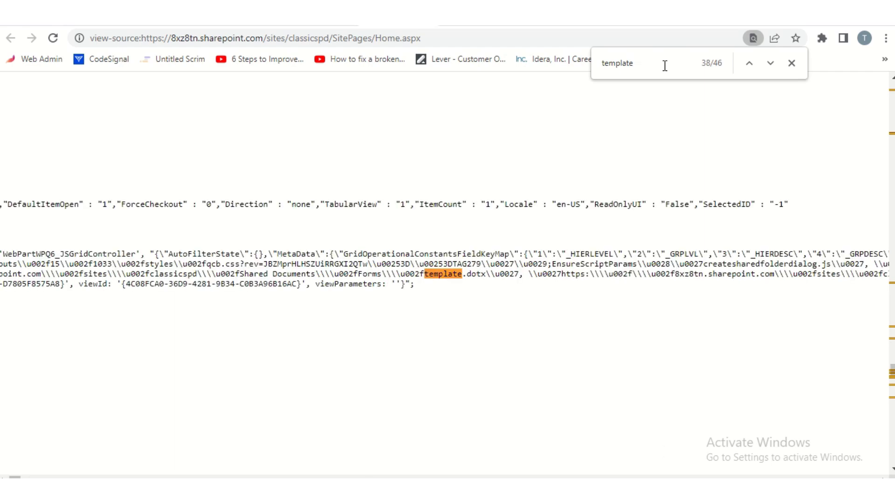
pyautogui.press('Return')
pyautogui.press('Return')
pyautogui.press('Return')
pyautogui.press('Return')
pyautogui.press('Return')
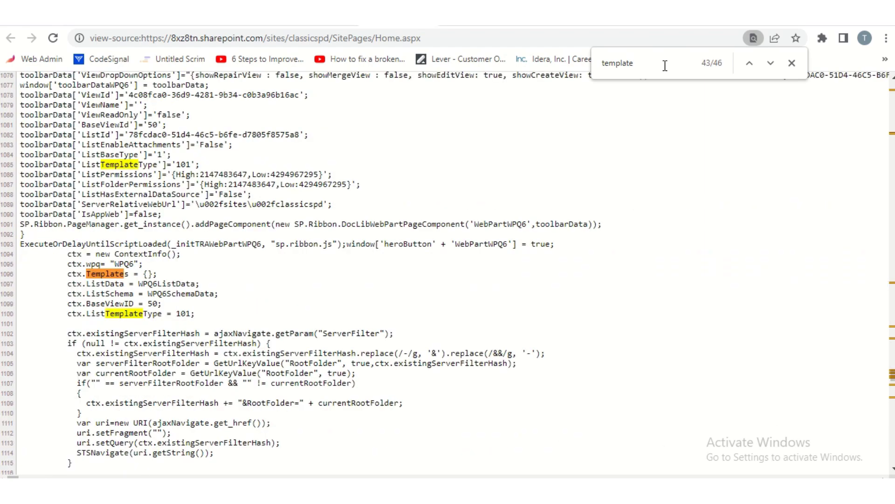
pyautogui.press('Return')
pyautogui.press('Return')
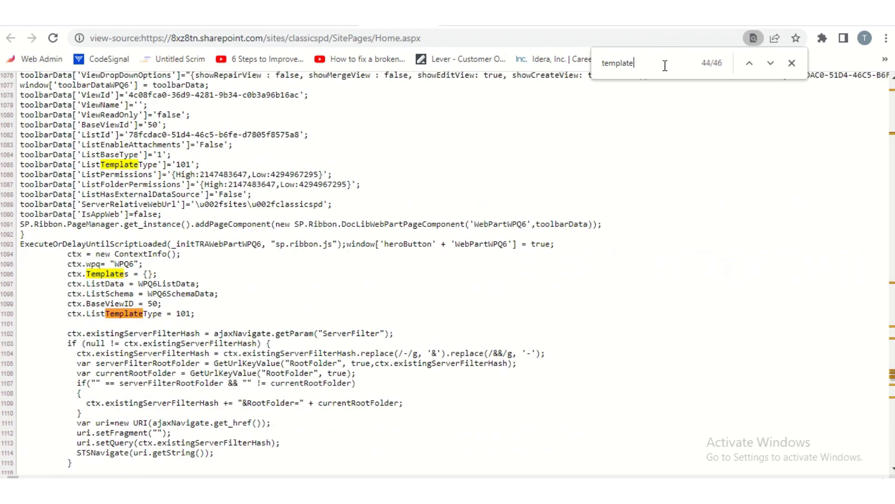
pyautogui.press('Return')
pyautogui.press('Return')
pyautogui.press('Return')
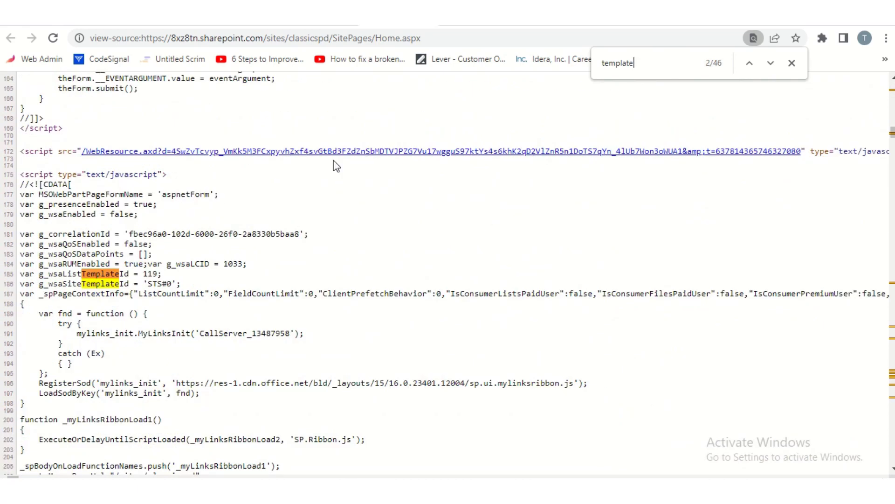
pyautogui.moveTo(173, 284); pyautogui.dragTo(148, 286)
# Step: Revisit the root site and the Limitations section of the Microsoft Learn root site article, and return to the SharePoint admin center's active sites
pyautogui.hotkey('ctrl', 'w')
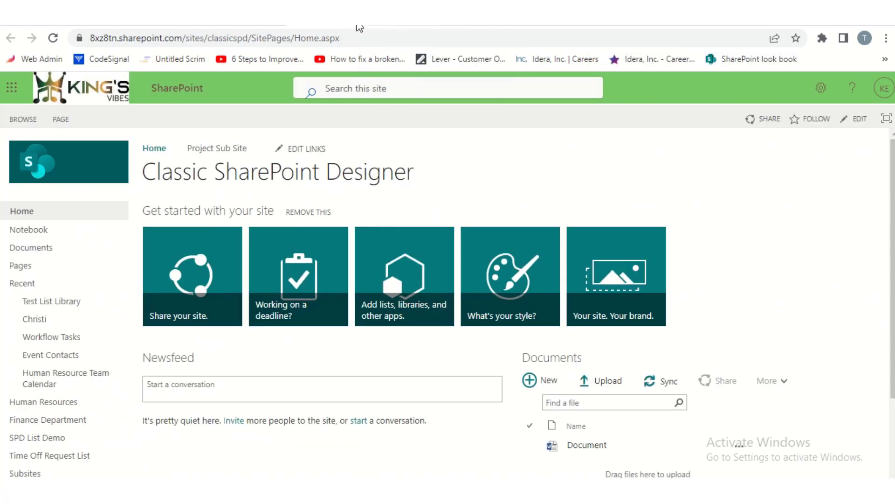
pyautogui.click(327, 14)
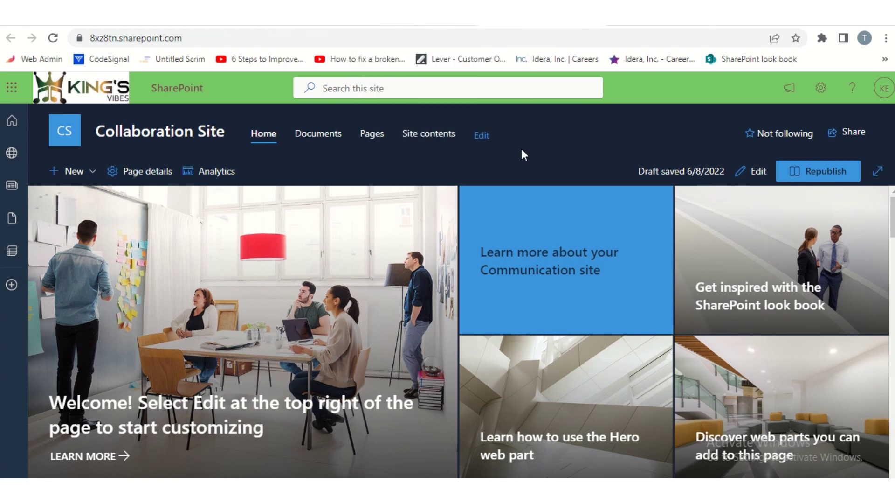
pyautogui.hotkey('ctrl', 'Tab')
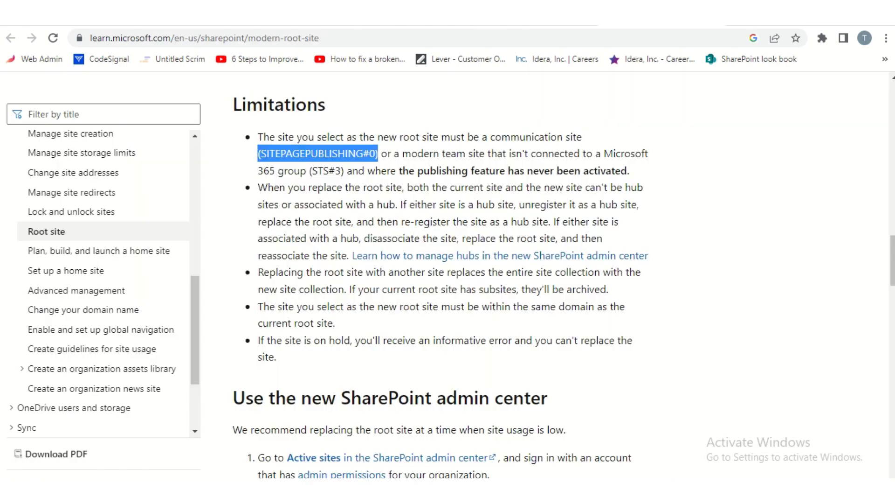
pyautogui.click(742, 229)
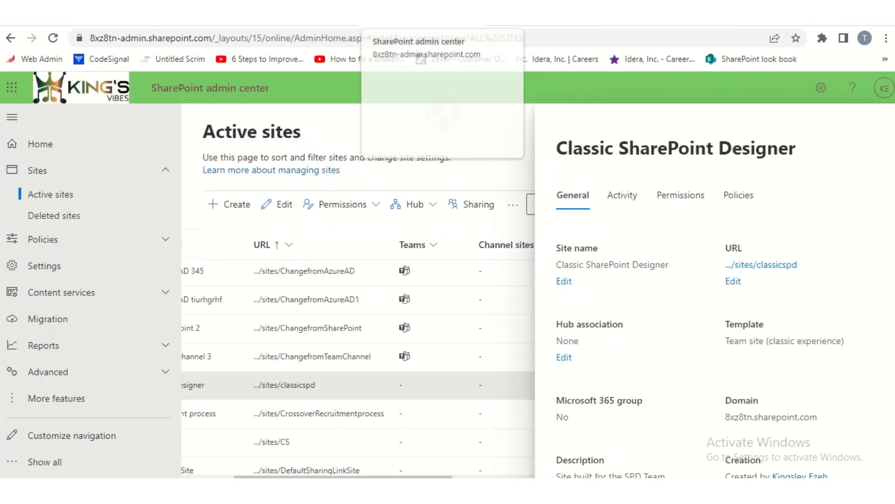
pyautogui.click(410, 14)
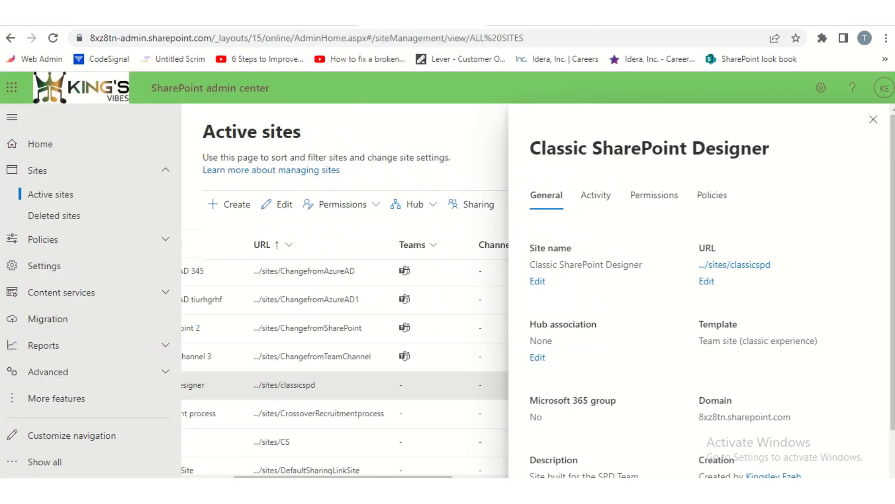
# Step: Close the Classic SharePoint Designer details and start creating a site from the other options with the Team site template
pyautogui.click(872, 121)
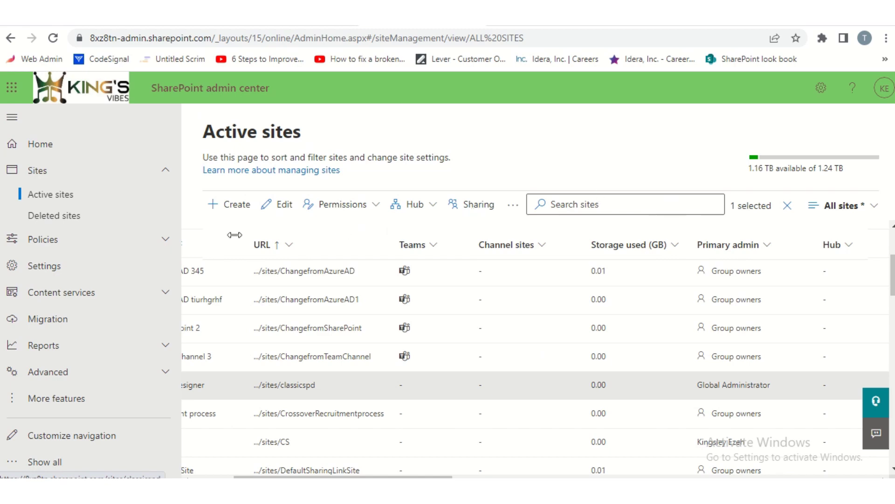
pyautogui.click(224, 206)
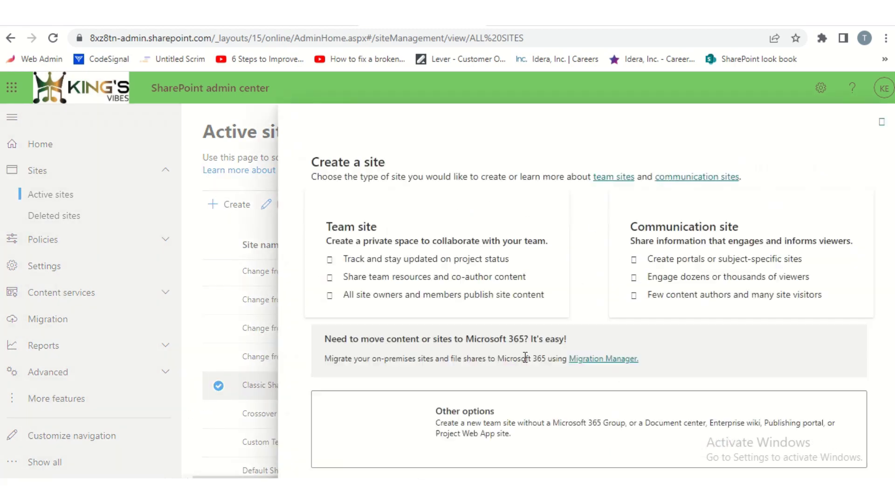
pyautogui.scroll(-2, 537, 394)
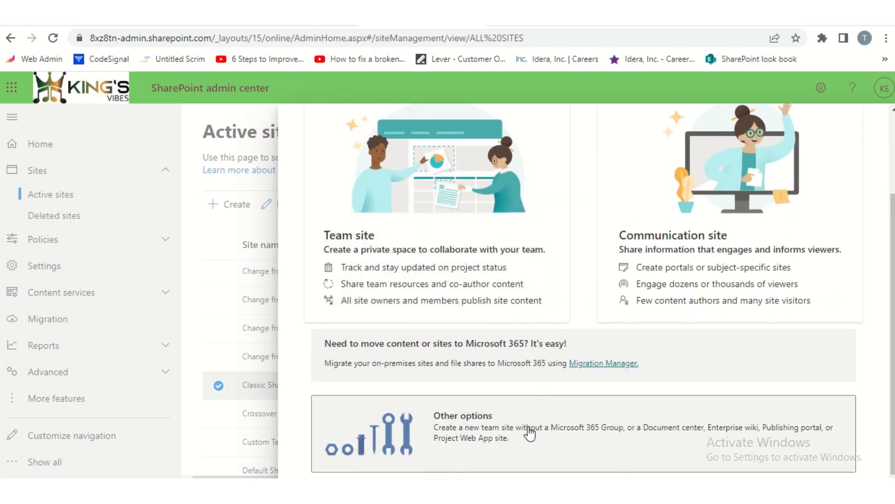
pyautogui.click(529, 433)
pyautogui.click(490, 212)
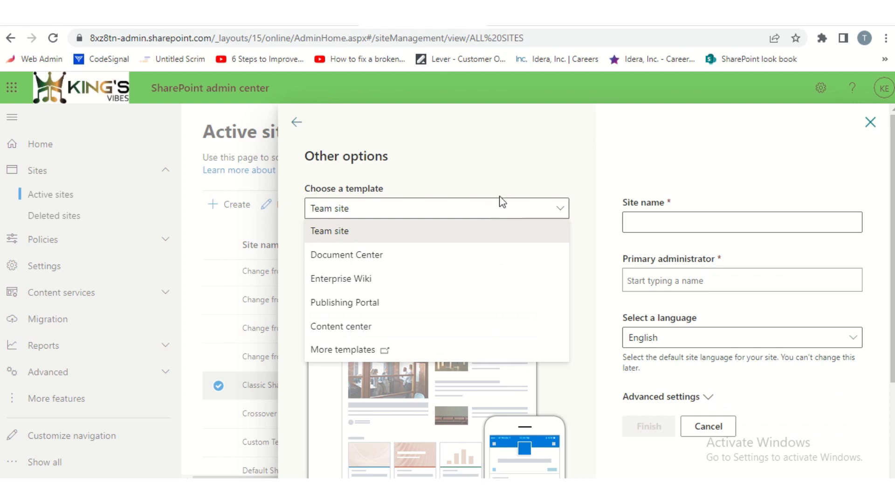
pyautogui.click(344, 232)
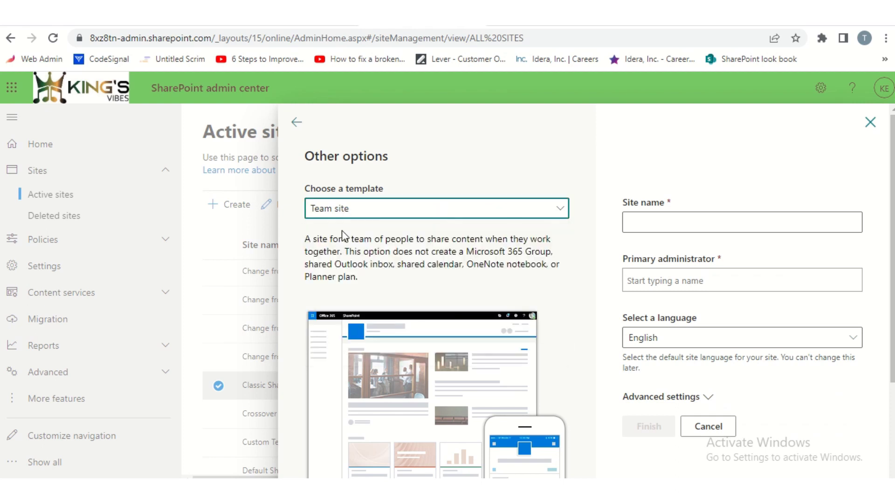
# Step: Name the new site "Team Not Connect to Group"
pyautogui.click(667, 225)
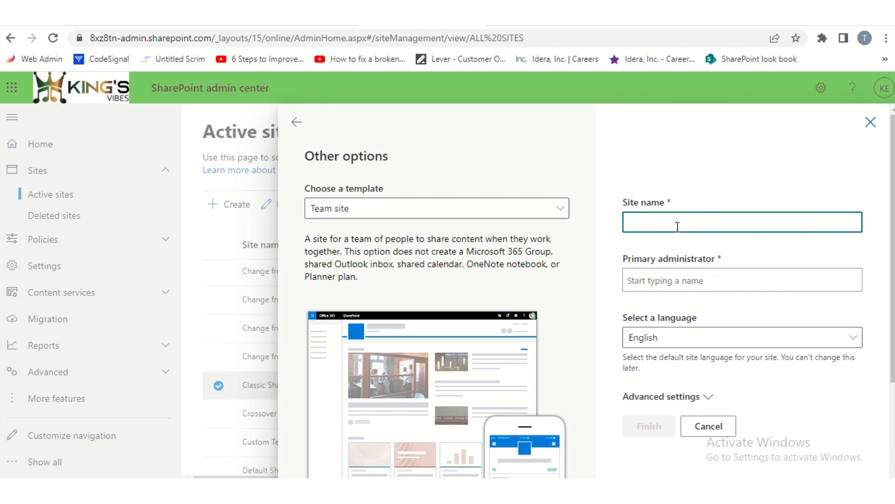
pyautogui.scroll(-3, 694, 282)
pyautogui.scroll(3, 693, 289)
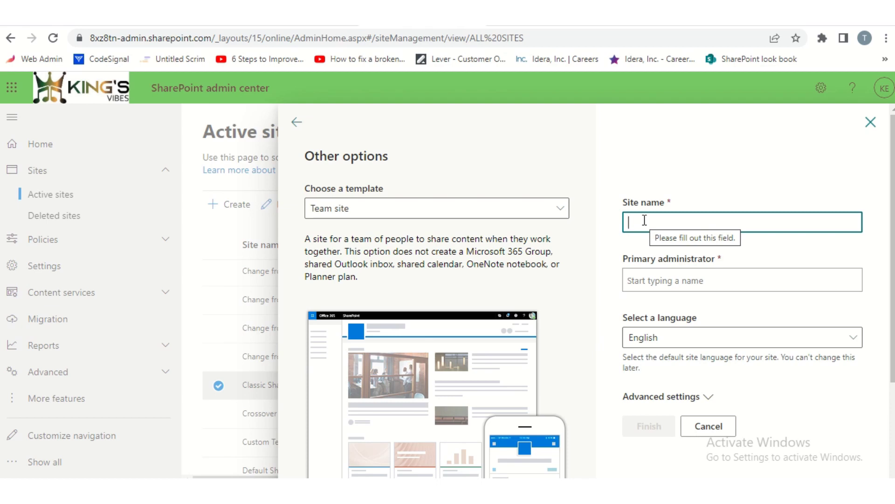
pyautogui.write('T')
pyautogui.press('BackSpace')
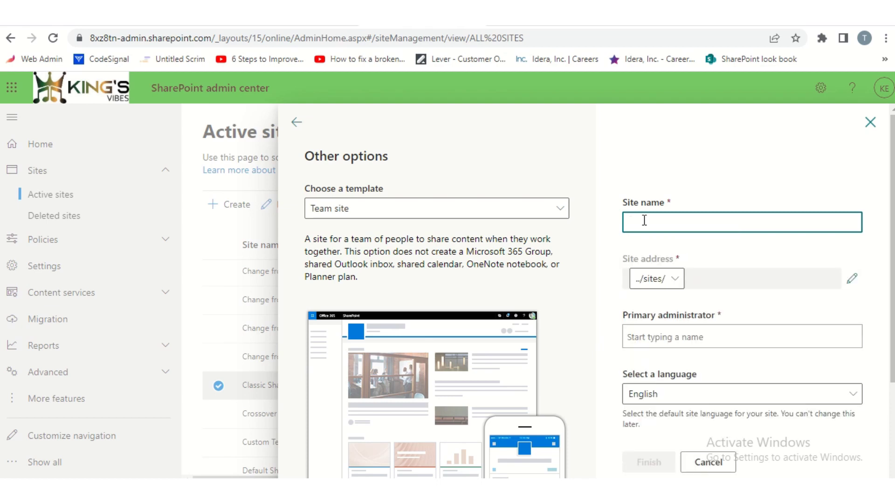
pyautogui.write('Team Not  Connect to GRO')
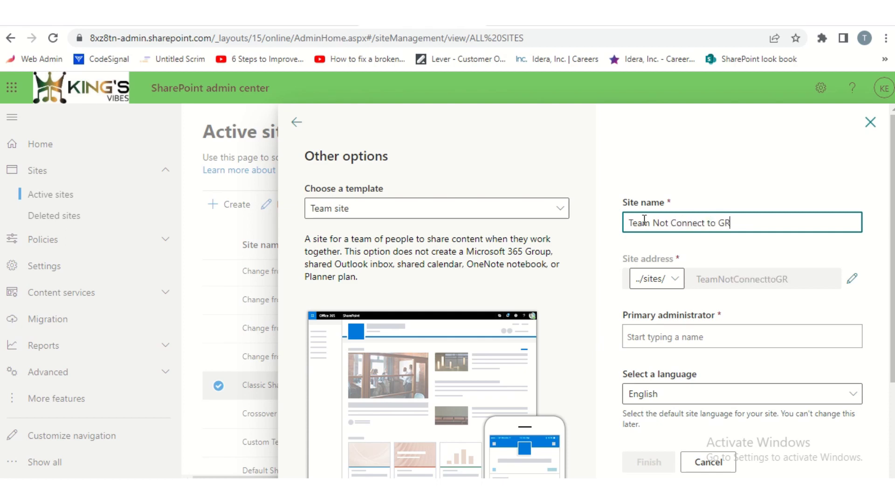
pyautogui.press('BackSpace')
pyautogui.press('BackSpace')
pyautogui.write('roup')
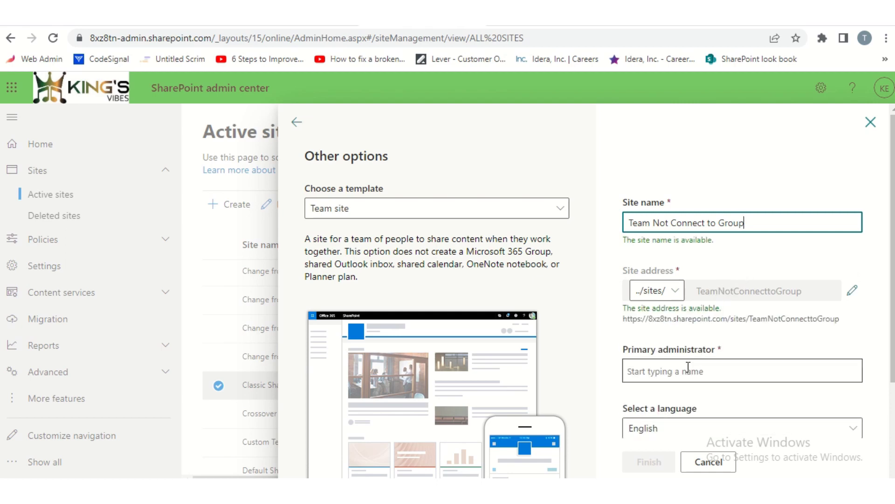
# Step: Assign the tenant owner's account as the new site's primary administrator
pyautogui.click(685, 373)
pyautogui.write('kings')
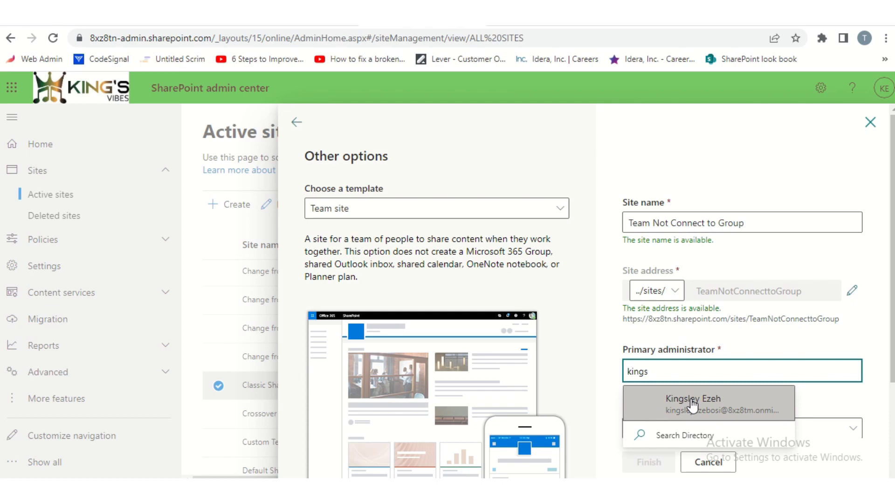
pyautogui.click(693, 404)
# Step: Expand the new site's advanced settings and set its sensitivity to Top Secret
pyautogui.scroll(-3, 693, 404)
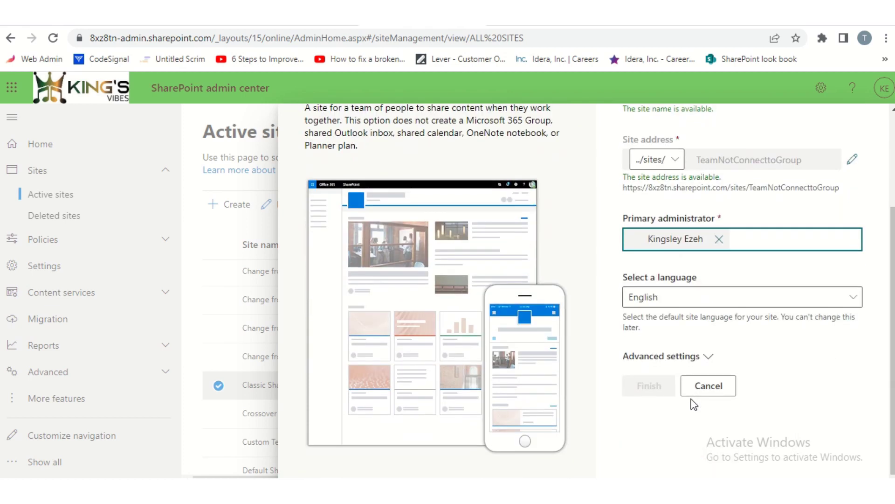
pyautogui.rightClick(658, 362)
pyautogui.click(655, 365)
pyautogui.click(654, 360)
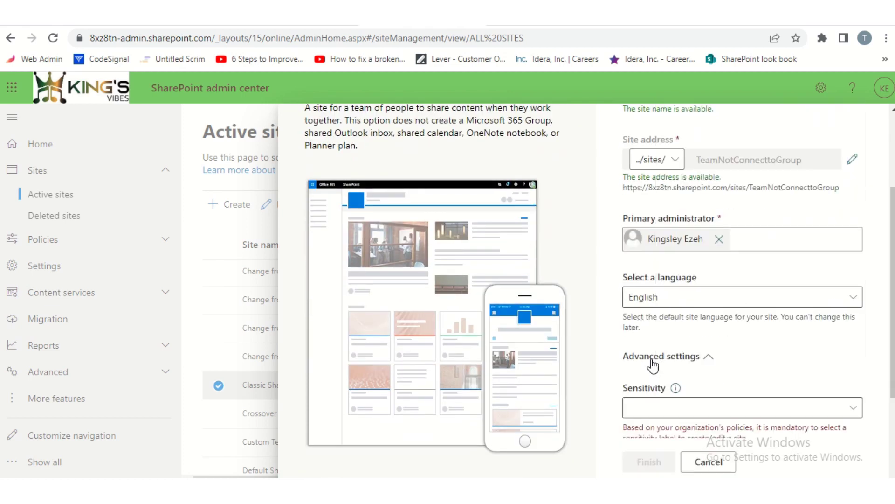
pyautogui.scroll(-3, 653, 362)
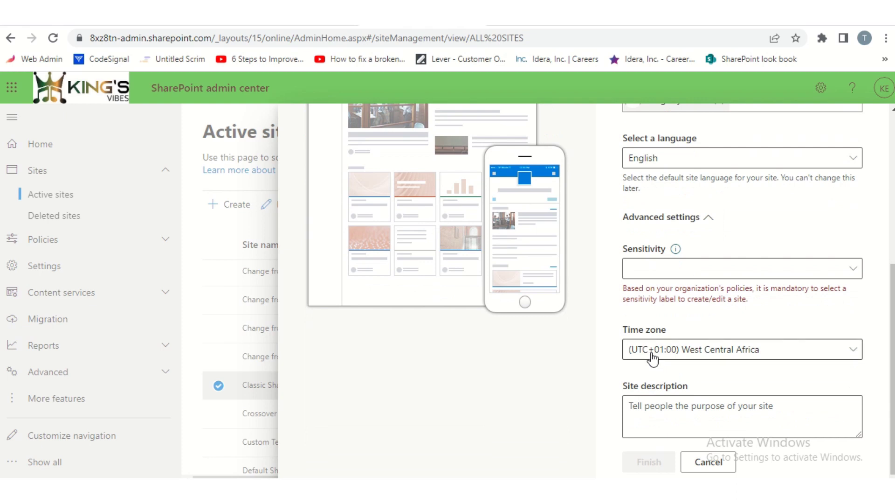
pyautogui.click(694, 275)
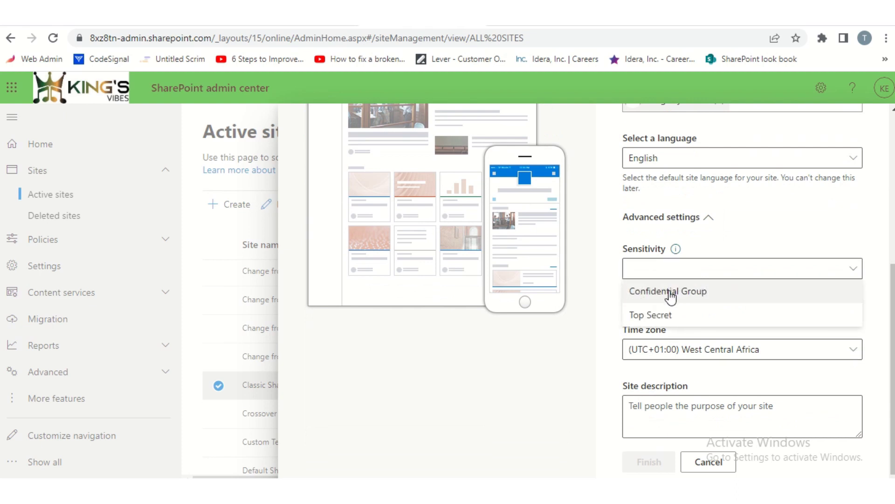
pyautogui.click(657, 315)
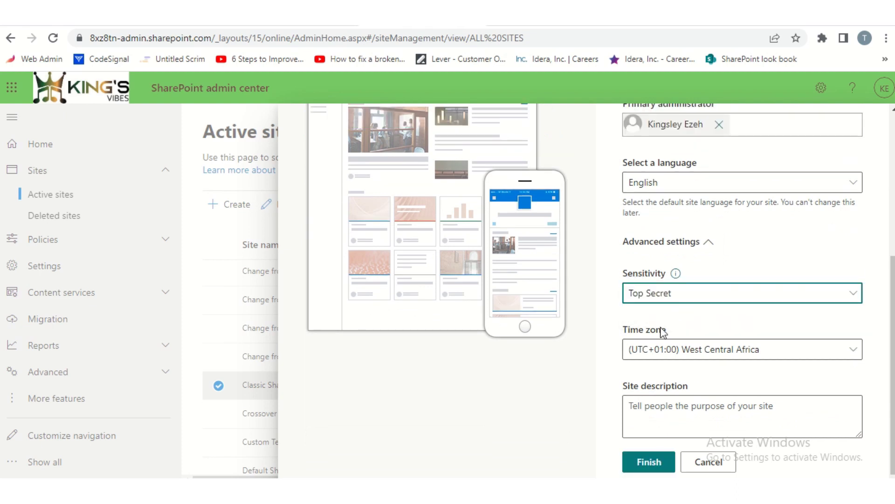
# Step: Finish creating the Team Not Connect to Group site and dismiss the creation progress details
pyautogui.scroll(5, 663, 332)
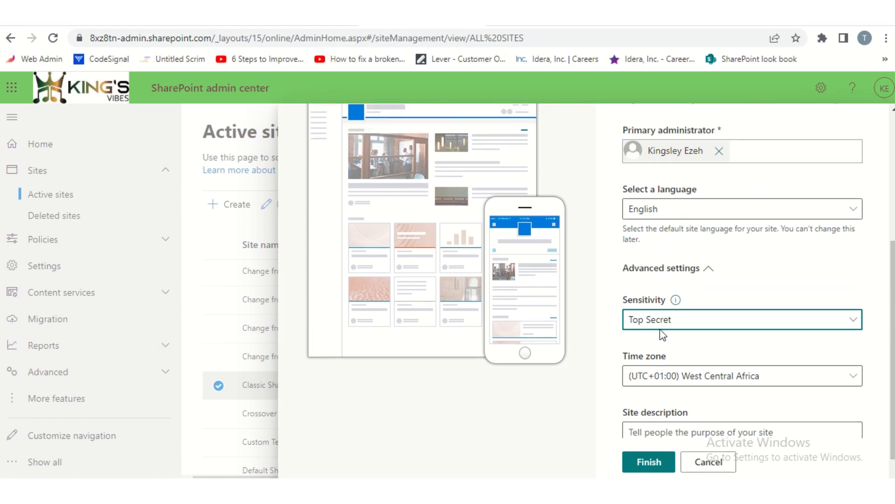
pyautogui.scroll(-5, 663, 332)
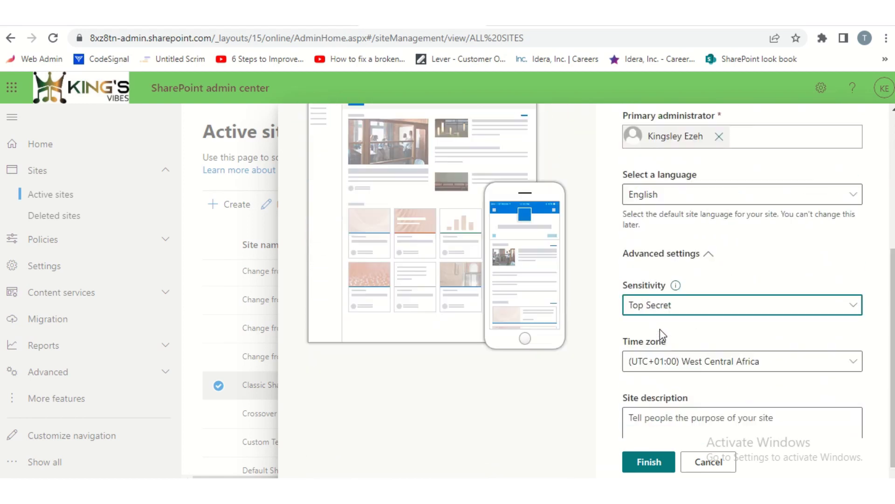
pyautogui.click(654, 462)
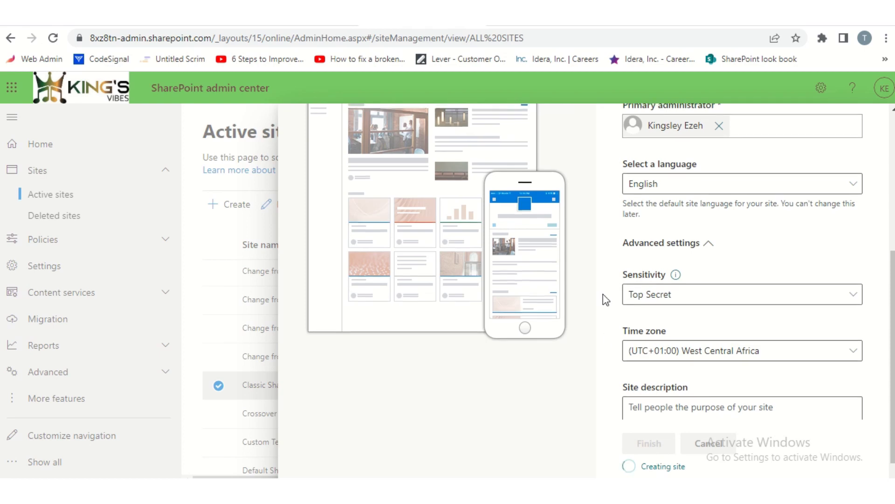
pyautogui.scroll(5, 605, 300)
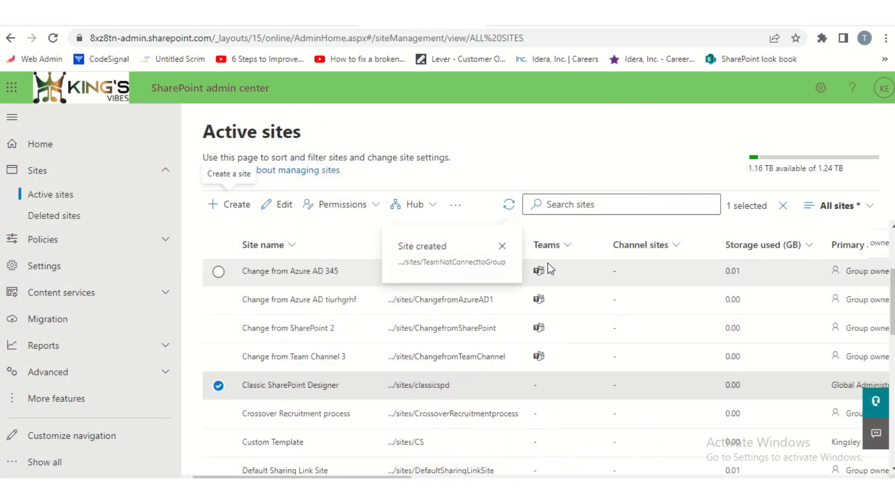
pyautogui.click(398, 260)
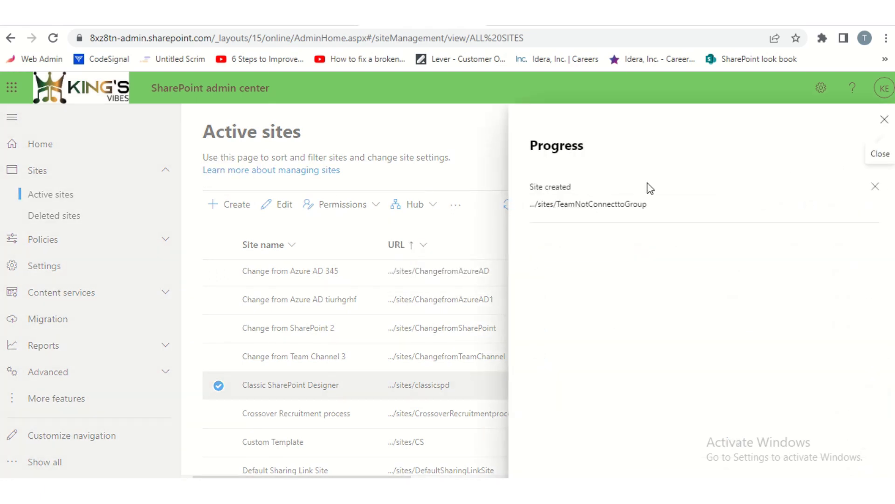
pyautogui.press('Escape')
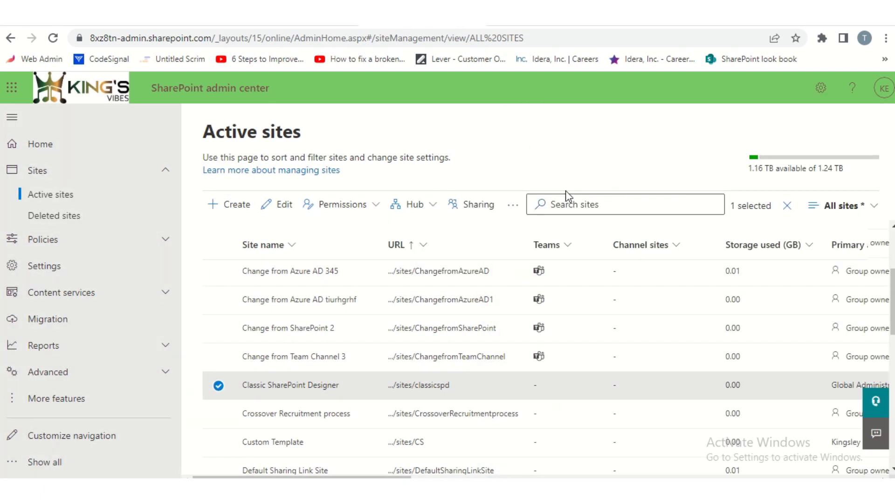
# Step: Search the active sites for "Team Not Conn" and widen the Template column to read the new site's full template name
pyautogui.click(566, 196)
pyautogui.write('Team Not Conn')
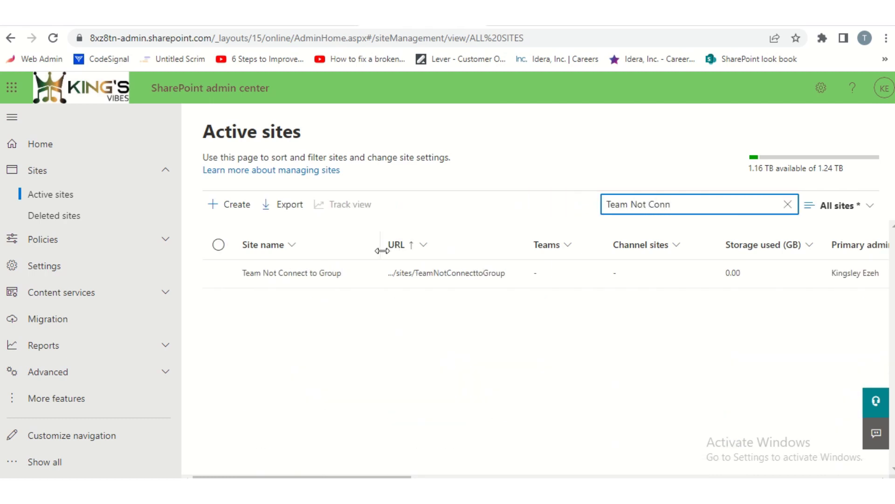
pyautogui.hscroll(5, 494, 279)
pyautogui.hscroll(5, 494, 278)
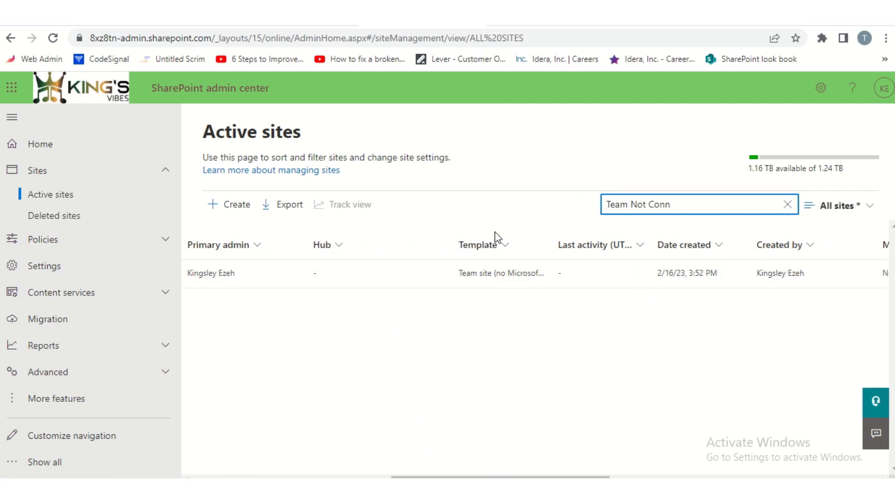
pyautogui.moveTo(552, 245); pyautogui.dragTo(648, 244)
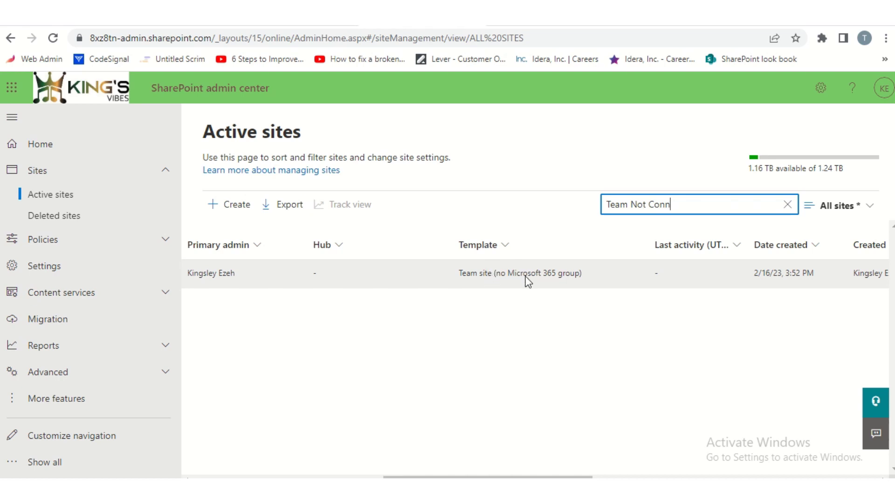
pyautogui.hscroll(4, 529, 280)
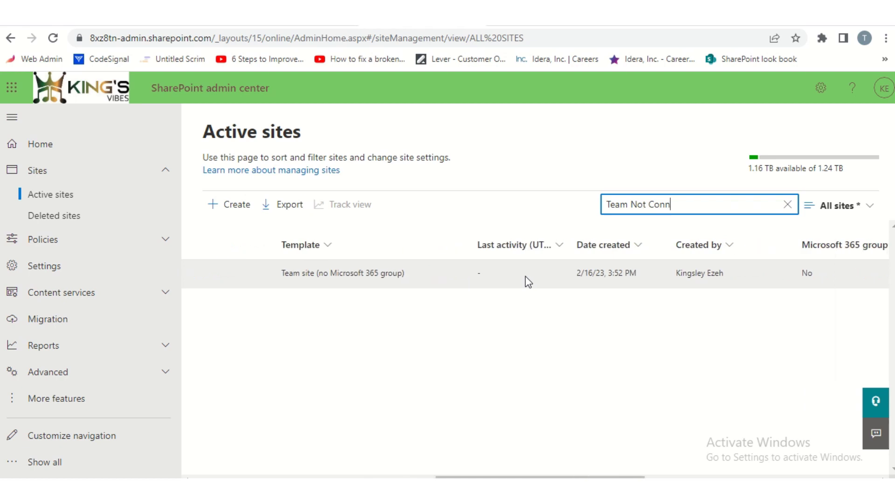
pyautogui.hscroll(-8, 529, 279)
pyautogui.hscroll(-4, 529, 280)
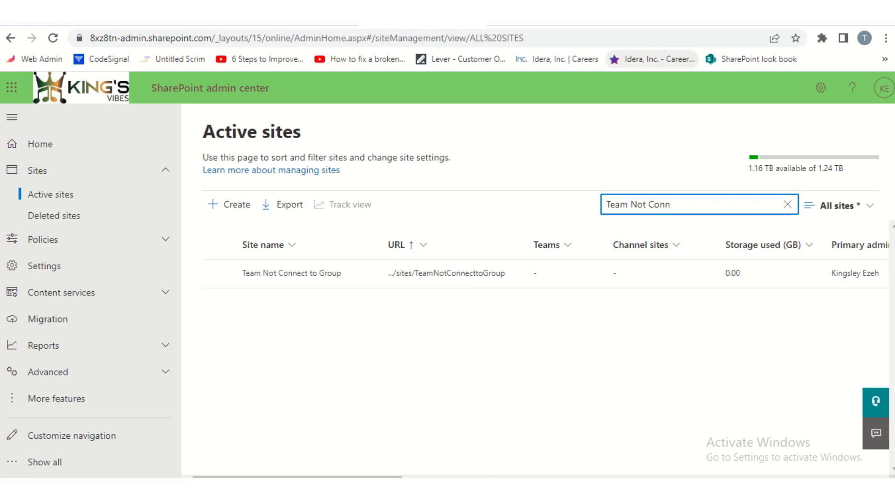
# Step: Review the Limitations and replacement instructions in the Microsoft Learn root site article, and return to the admin center's active sites
pyautogui.click(663, 14)
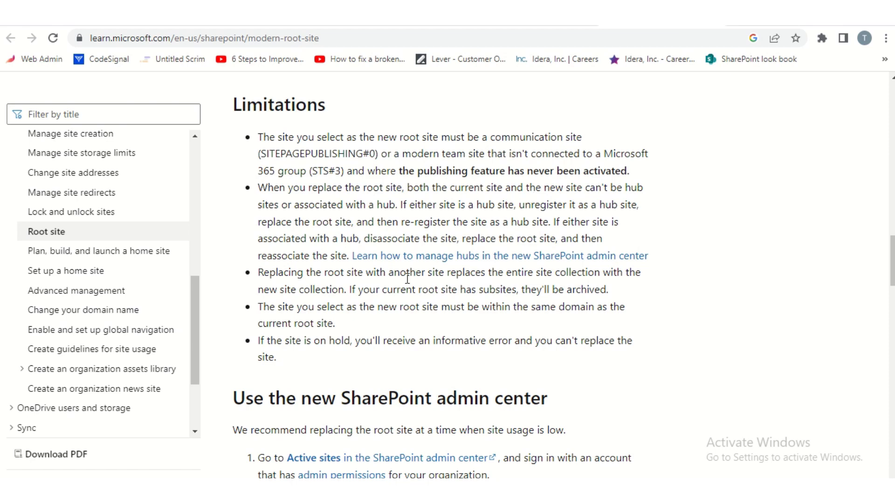
pyautogui.scroll(-3, 382, 308)
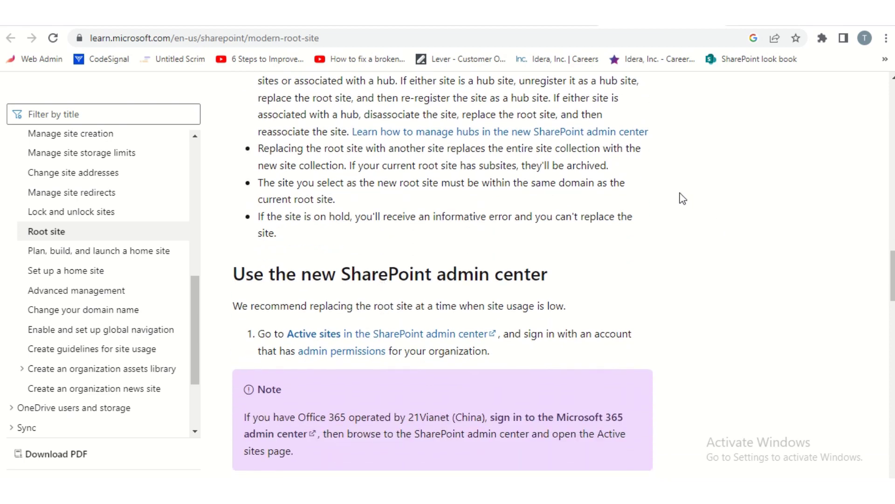
pyautogui.scroll(-1, 682, 198)
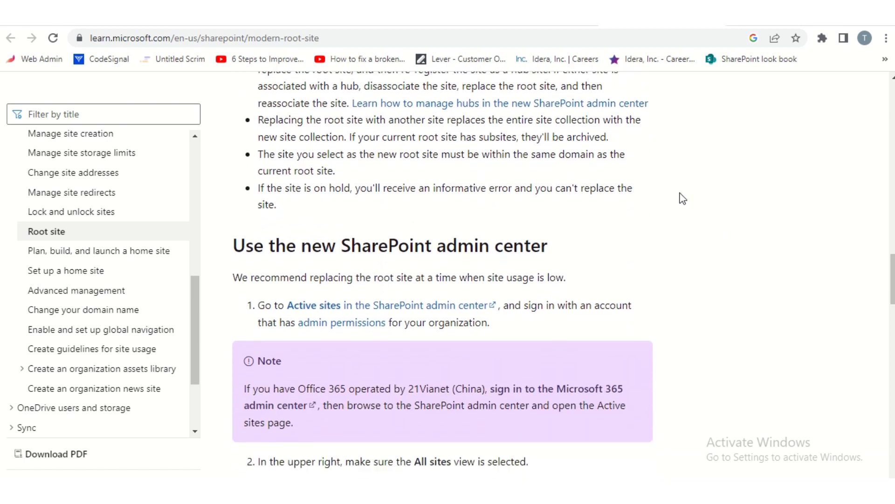
pyautogui.scroll(-3, 683, 198)
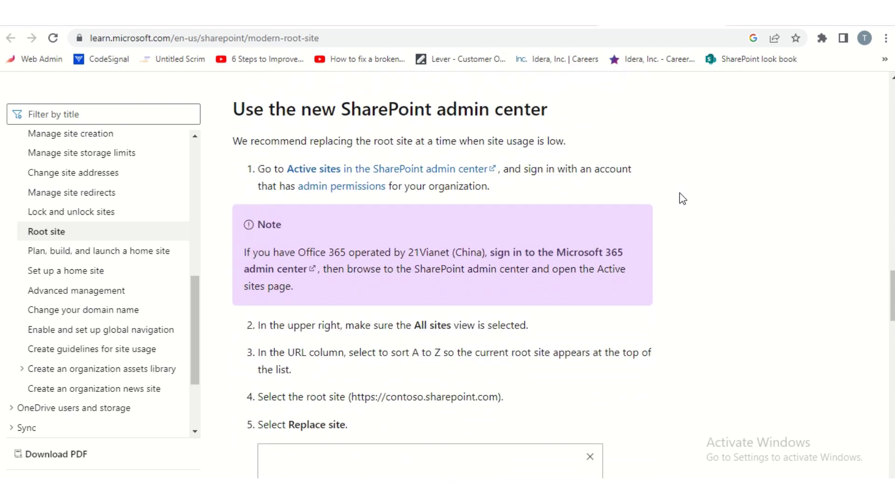
pyautogui.scroll(-3, 682, 198)
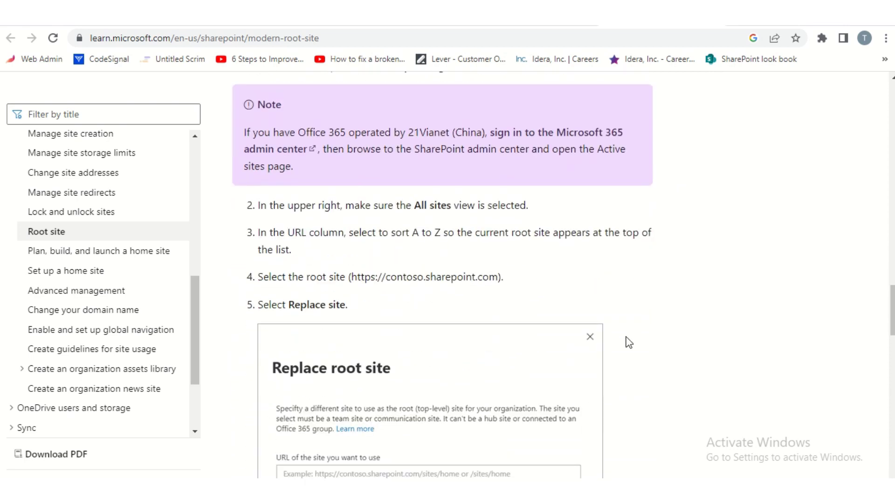
pyautogui.scroll(-3, 629, 342)
pyautogui.scroll(10, 629, 342)
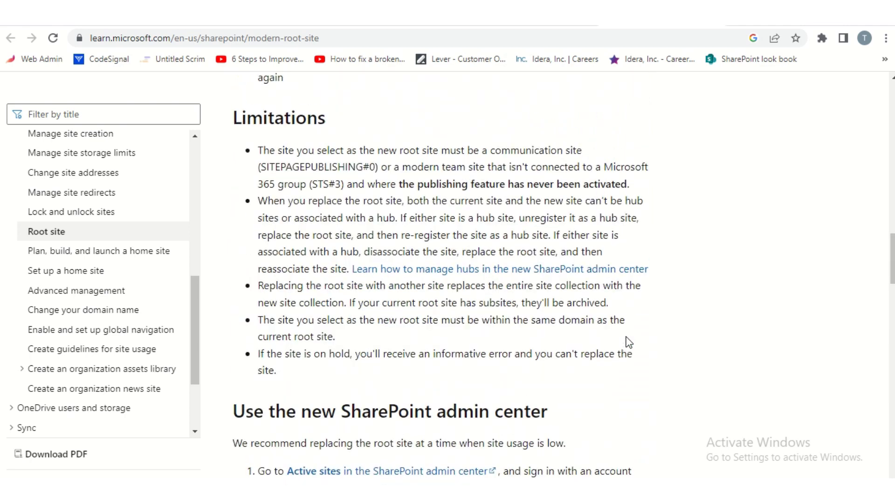
pyautogui.click(355, 12)
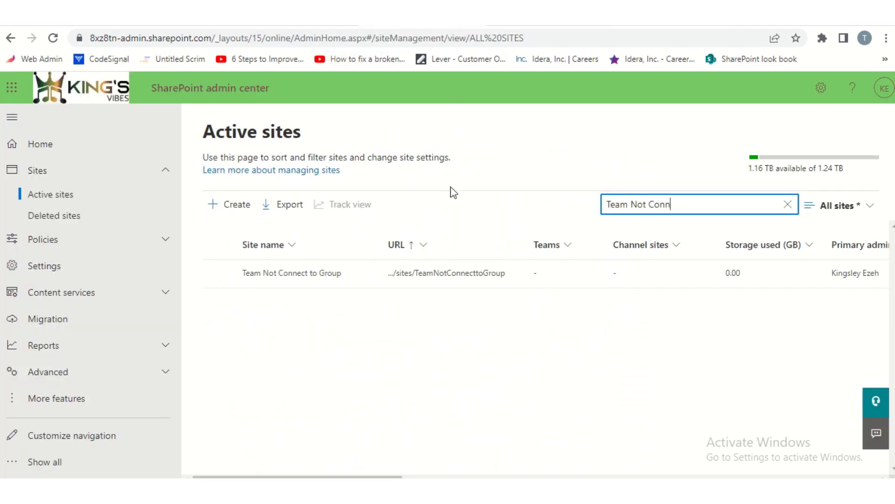
pyautogui.click(71, 203)
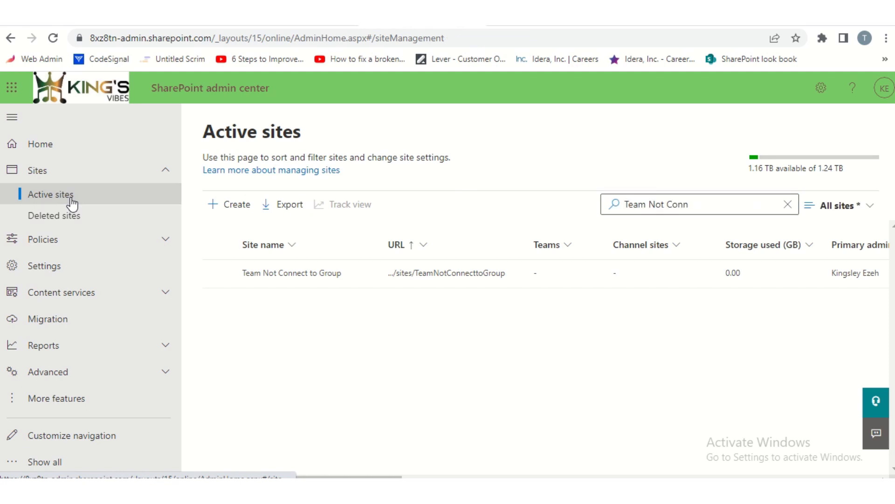
# Step: Clear the site search and browse the full active sites list by Template for a communication site without group ownership
pyautogui.click(788, 204)
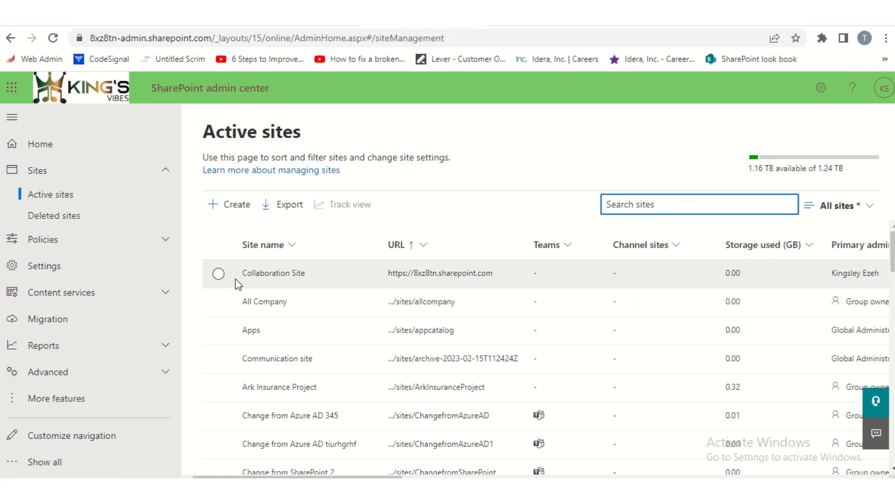
pyautogui.scroll(-3, 542, 312)
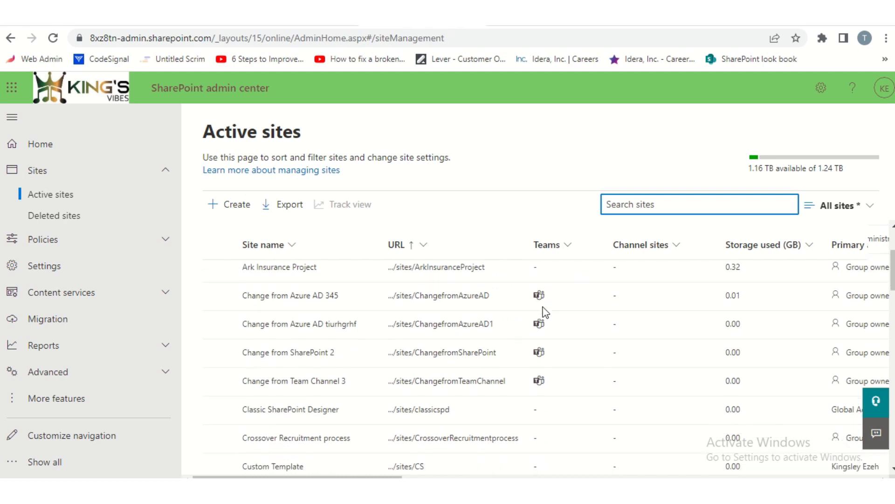
pyautogui.scroll(-1, 546, 312)
pyautogui.hscroll(3, 546, 312)
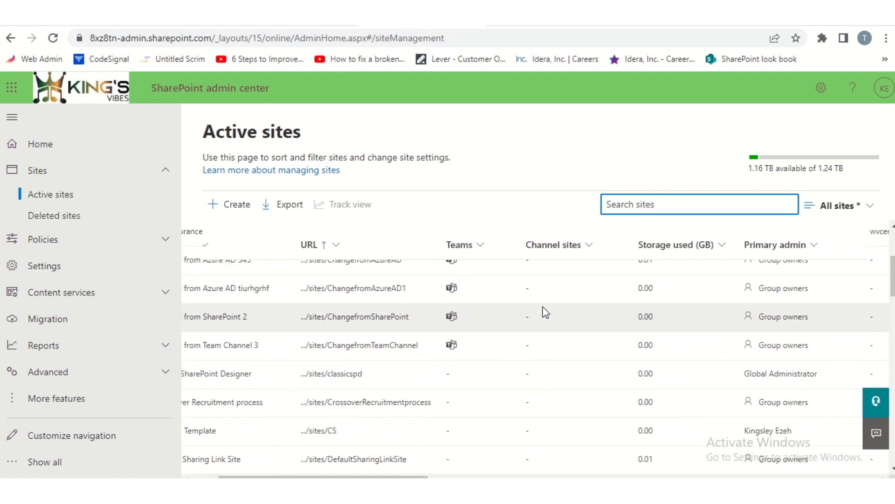
pyautogui.scroll(-1, 546, 311)
pyautogui.hscroll(5, 545, 312)
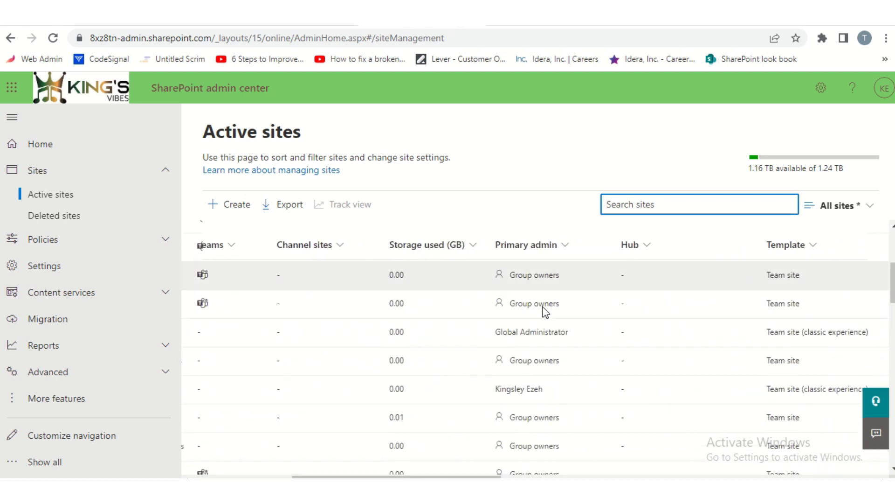
pyautogui.scroll(-5, 546, 312)
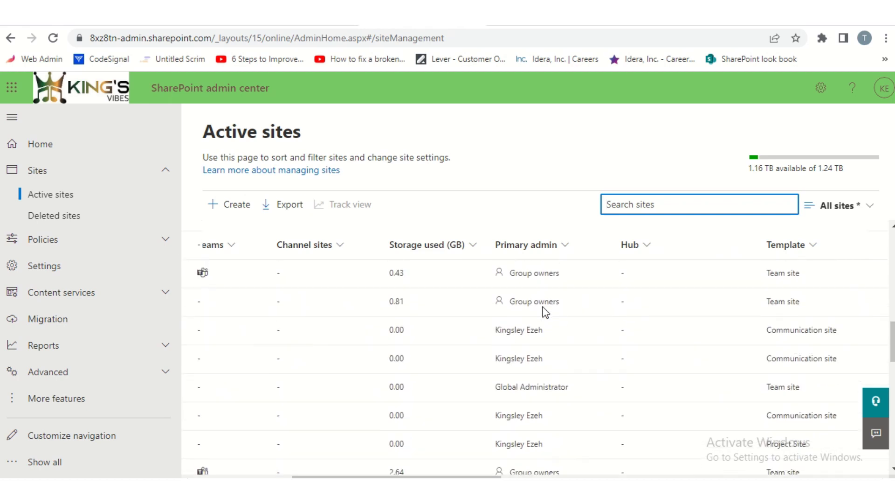
pyautogui.scroll(2, 546, 311)
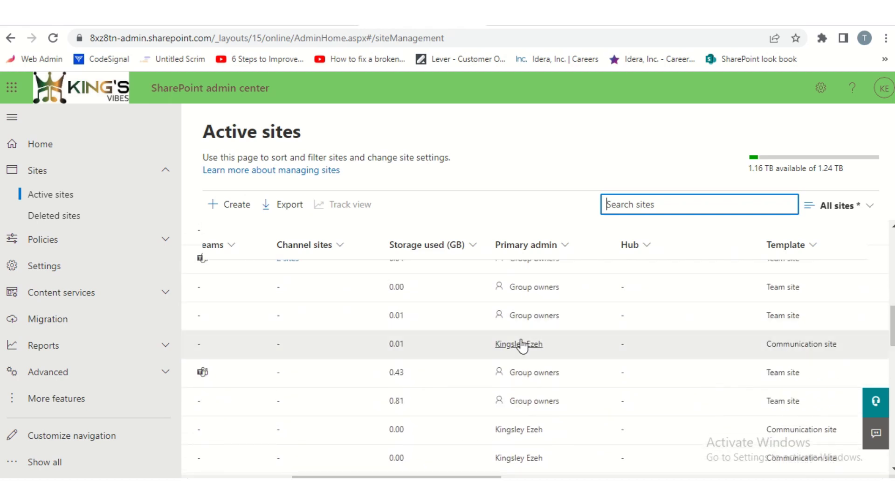
pyautogui.hscroll(-5, 521, 345)
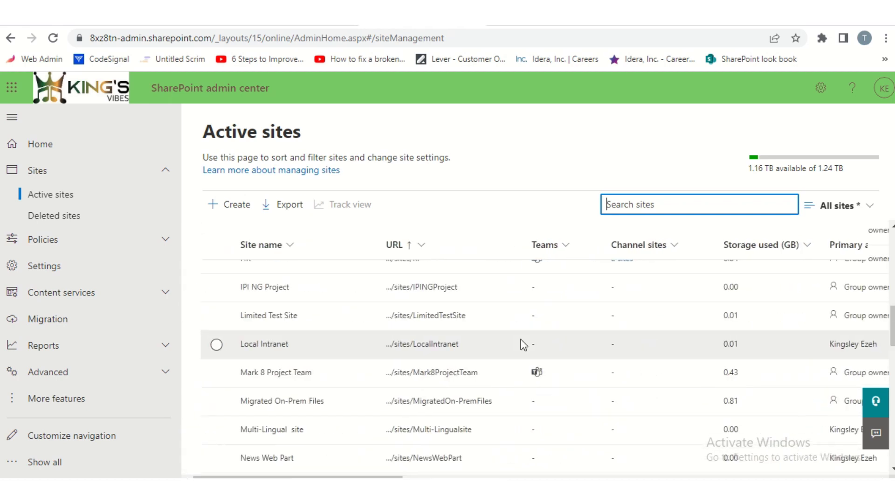
# Step: Open the Local Intranet site from its URL, check its address, and return to the SharePoint admin center
pyautogui.click(446, 346)
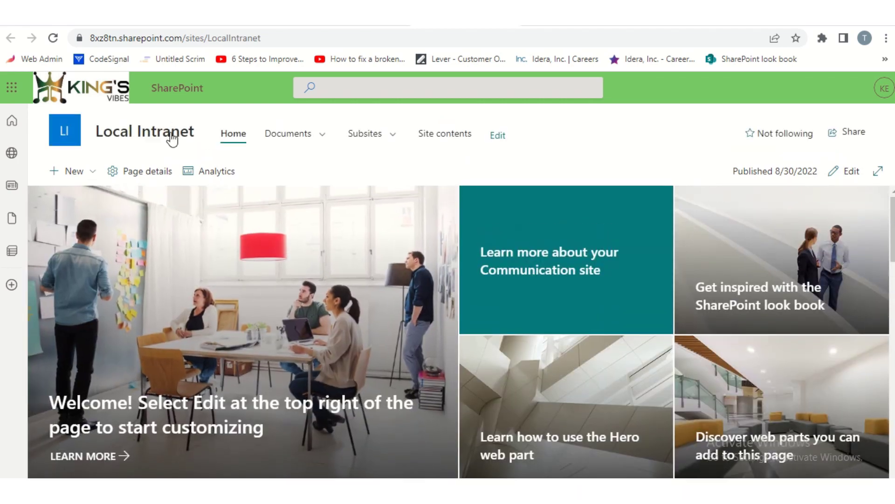
pyautogui.moveTo(273, 36); pyautogui.dragTo(87, 37)
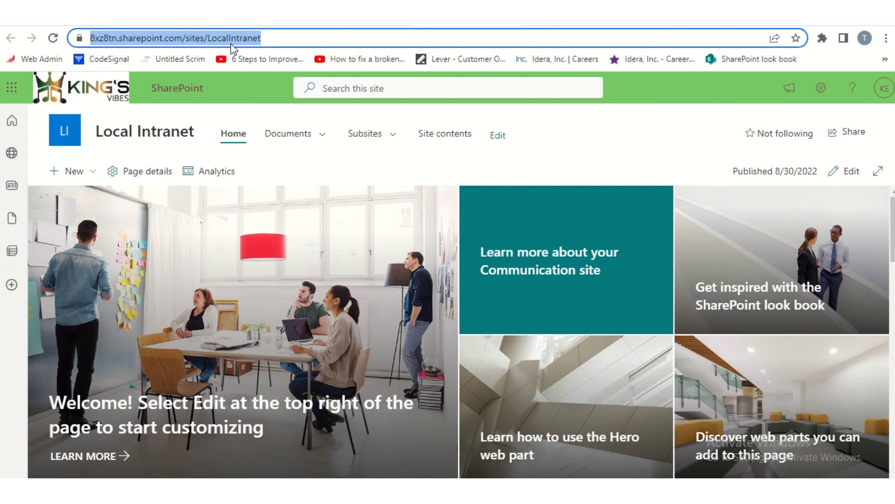
pyautogui.click(363, 14)
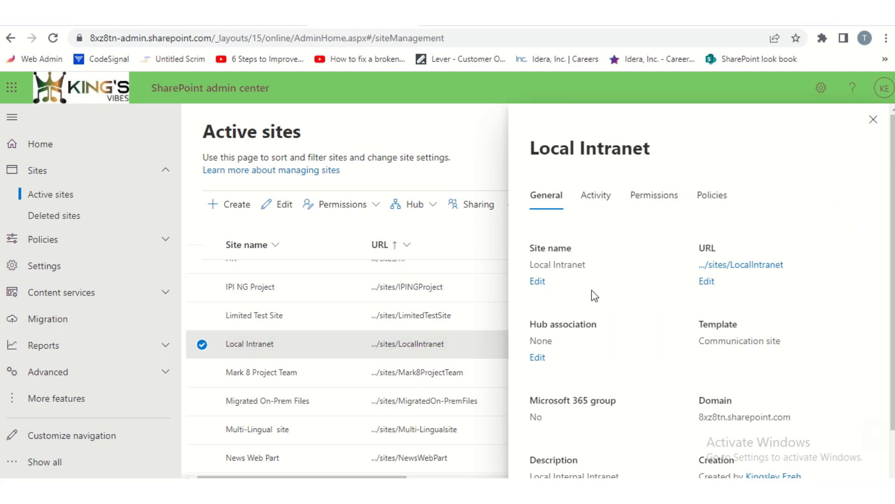
# Step: Copy the Local Intranet site's link address from the active sites list and close its details
pyautogui.rightClick(423, 347)
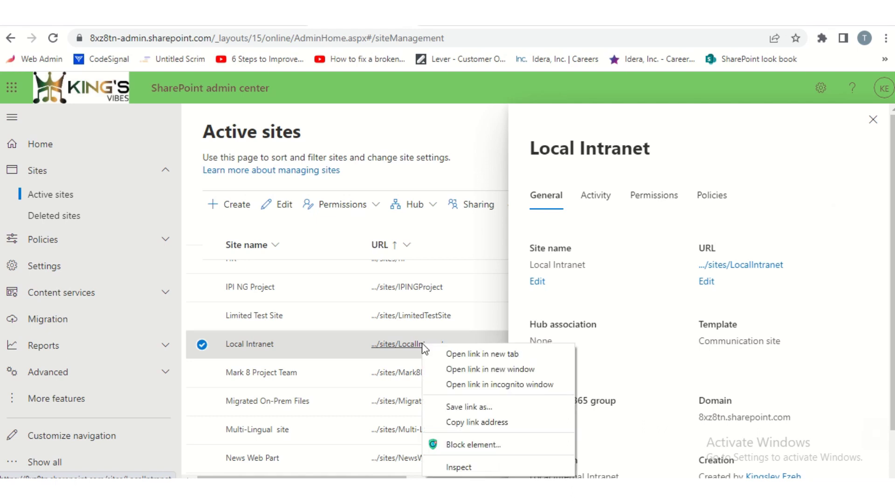
pyautogui.click(454, 423)
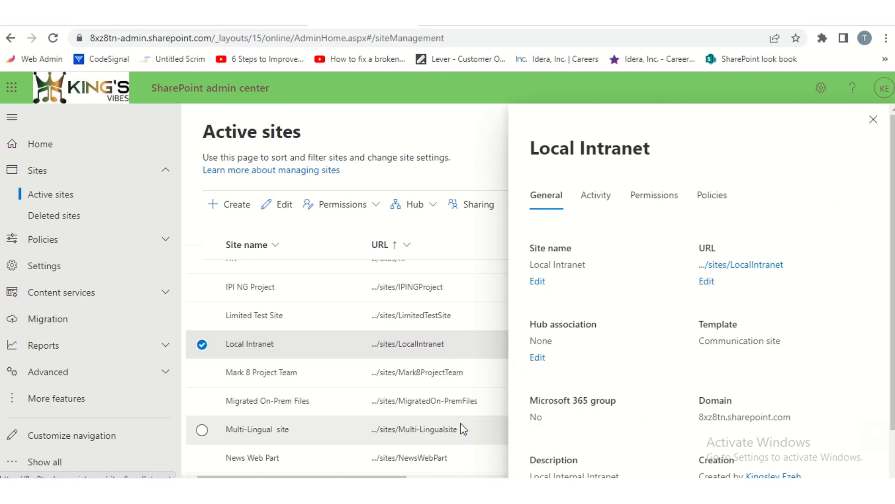
pyautogui.rightClick(412, 346)
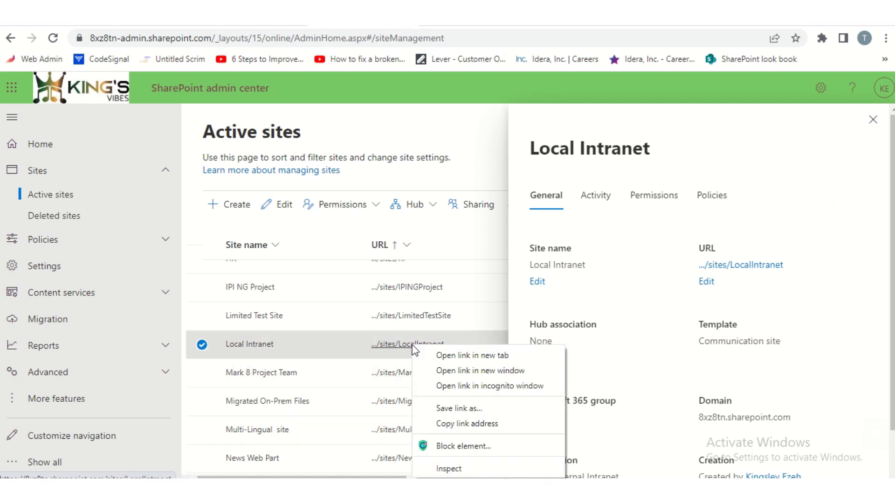
pyautogui.click(468, 423)
pyautogui.press('Escape')
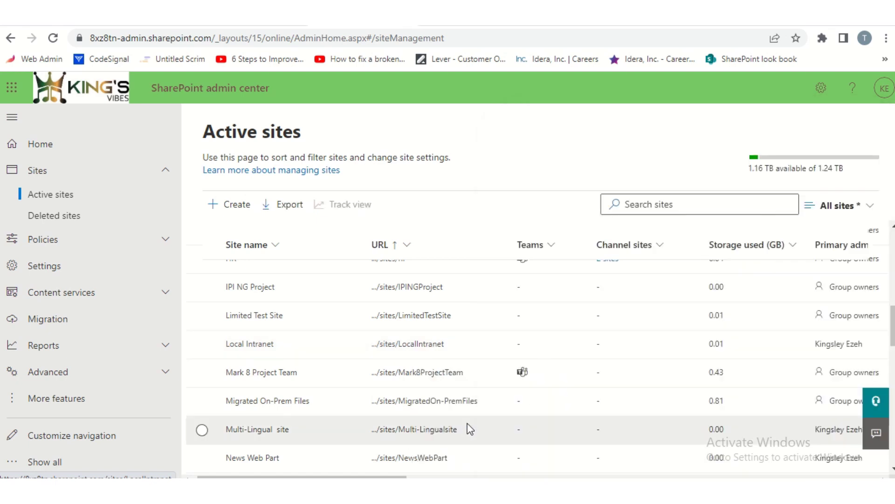
pyautogui.scroll(8, 480, 386)
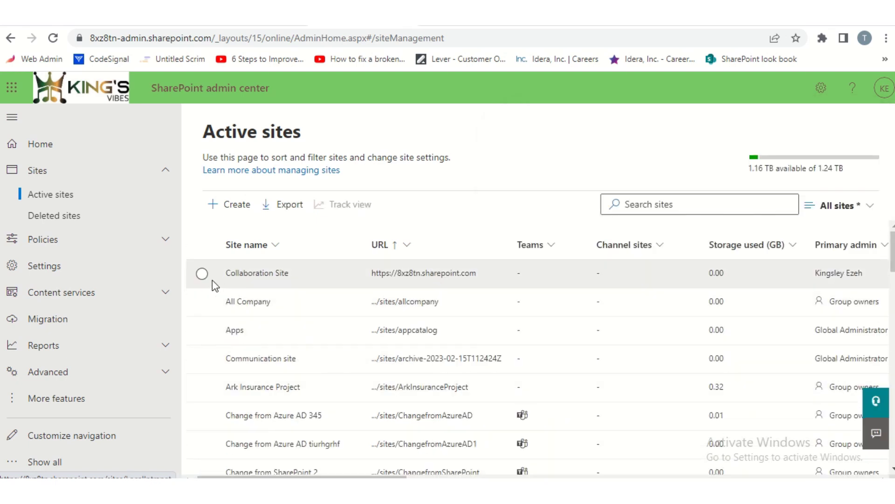
pyautogui.click(203, 273)
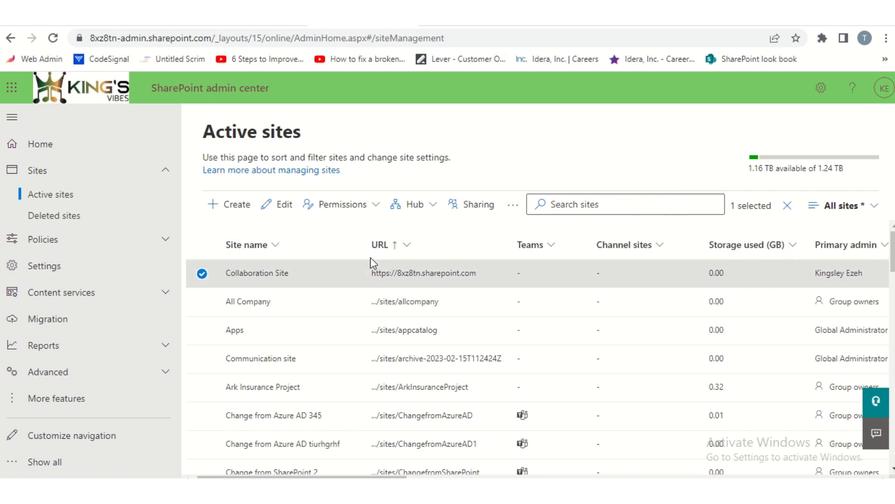
pyautogui.click(513, 206)
pyautogui.click(537, 260)
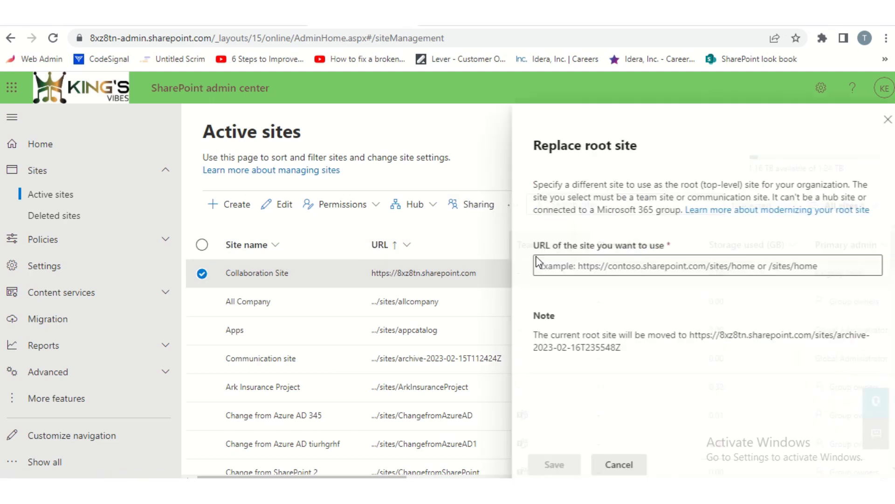
pyautogui.click(563, 270)
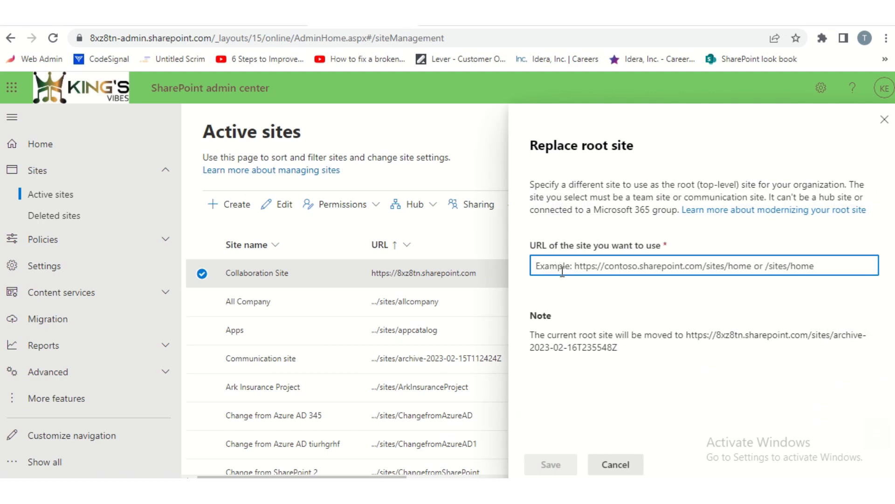
pyautogui.hotkey('ctrl', 'v')
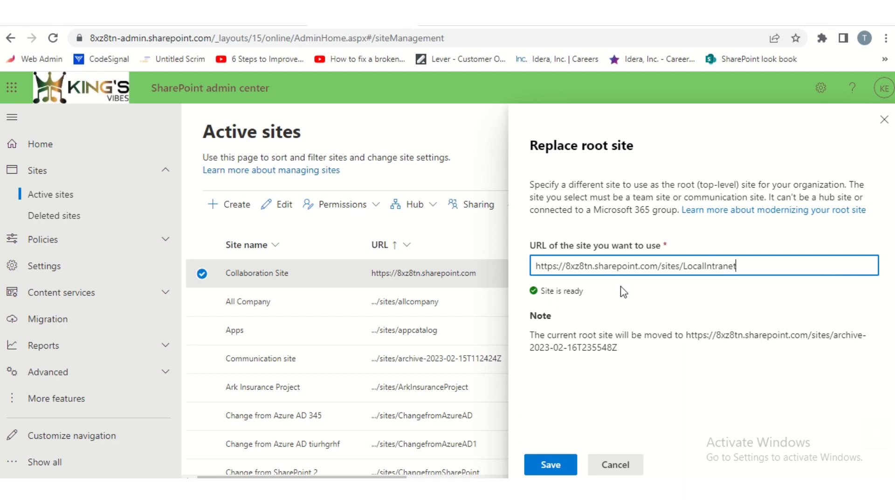
# Step: Check the archive address given in the note for the current root site and save the root site replacement
pyautogui.click(688, 337)
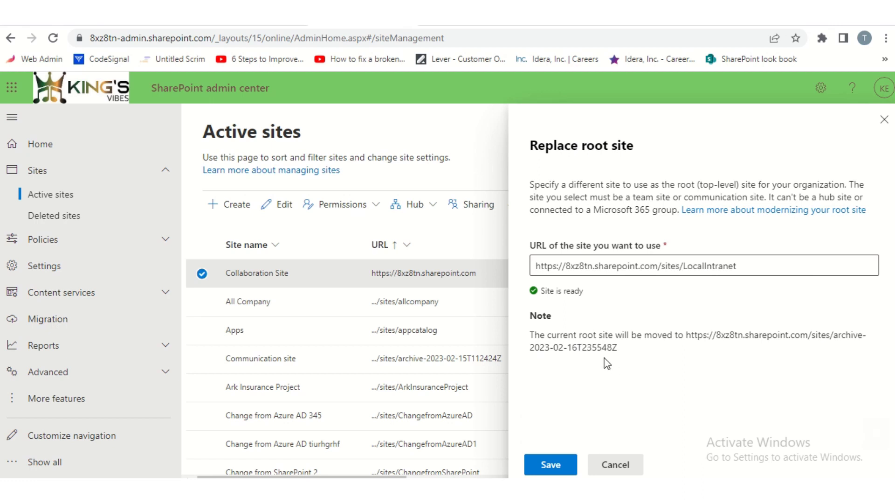
pyautogui.moveTo(623, 348); pyautogui.dragTo(522, 352)
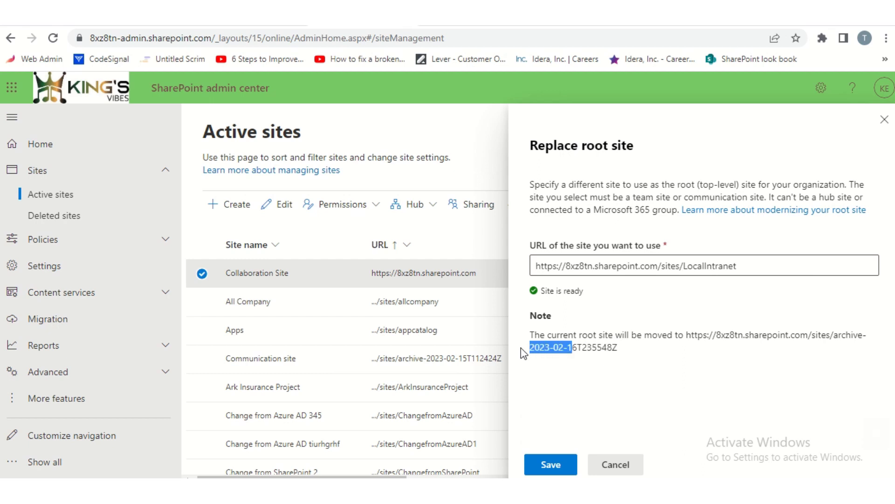
pyautogui.click(584, 350)
pyautogui.moveTo(584, 350); pyautogui.dragTo(606, 350)
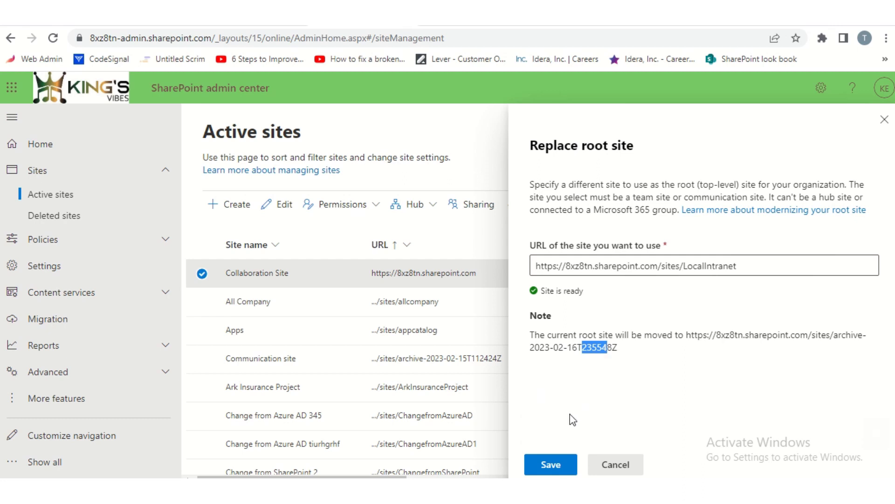
pyautogui.click(552, 464)
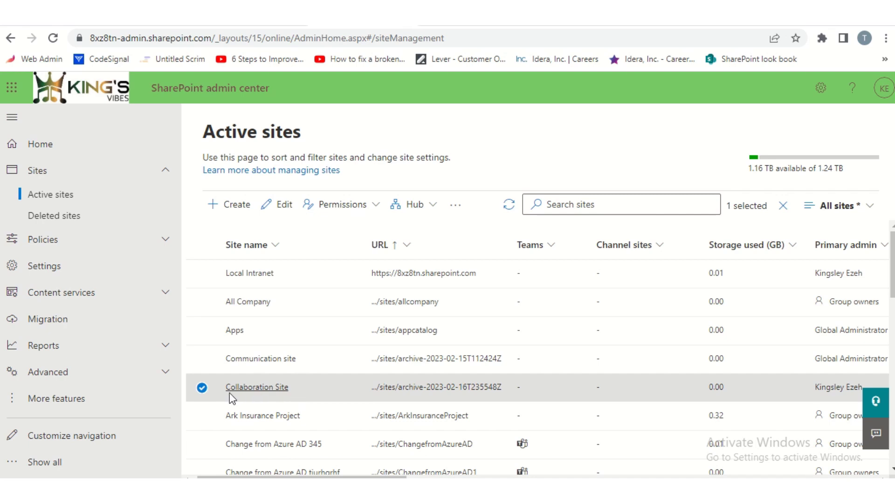
# Step: View the archived Collaboration Site's details and its editable URL, and close them without changing the address
pyautogui.click(285, 389)
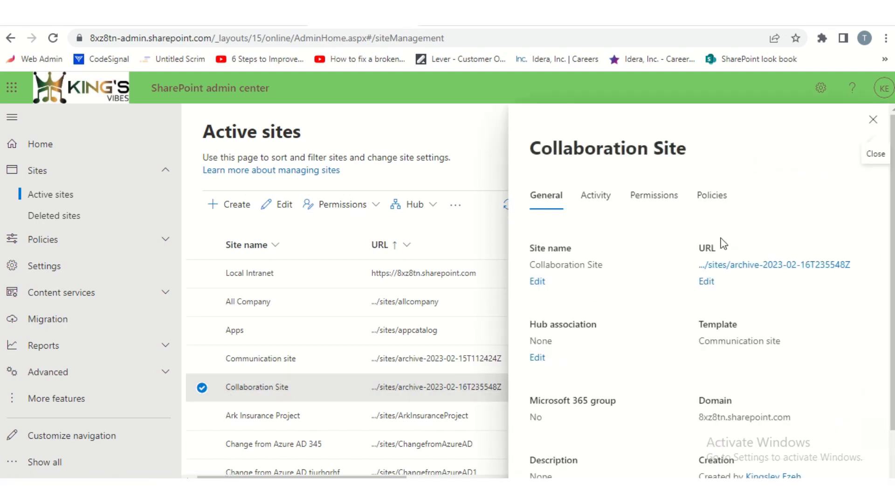
pyautogui.click(706, 281)
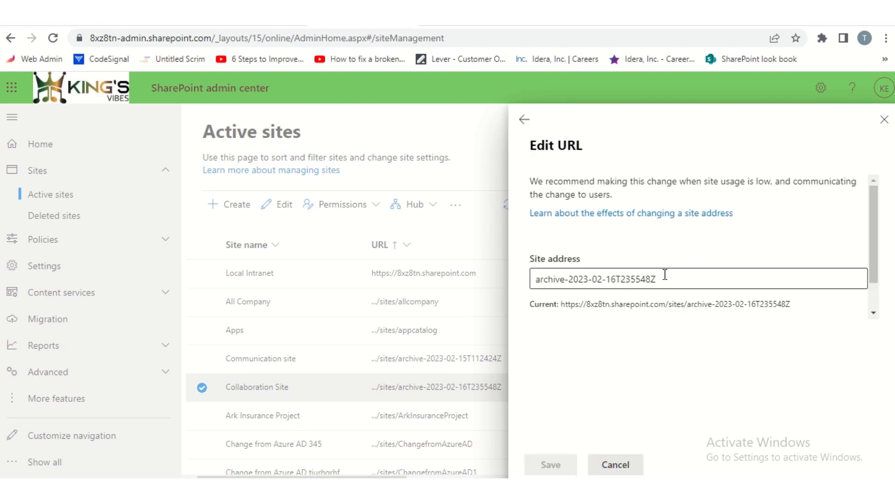
pyautogui.press('Escape')
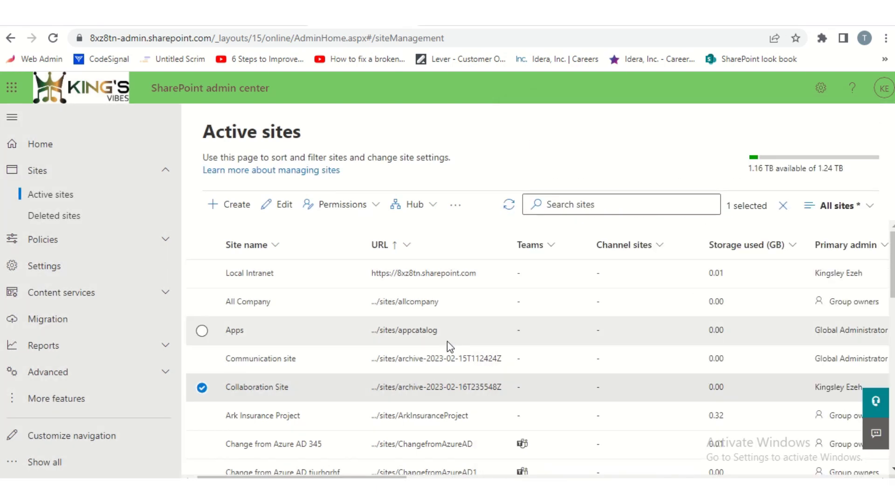
# Step: Deselect Collaboration Site, select Local Intranet, and open it from its root URL to check the replacement
pyautogui.click(202, 388)
pyautogui.click(198, 276)
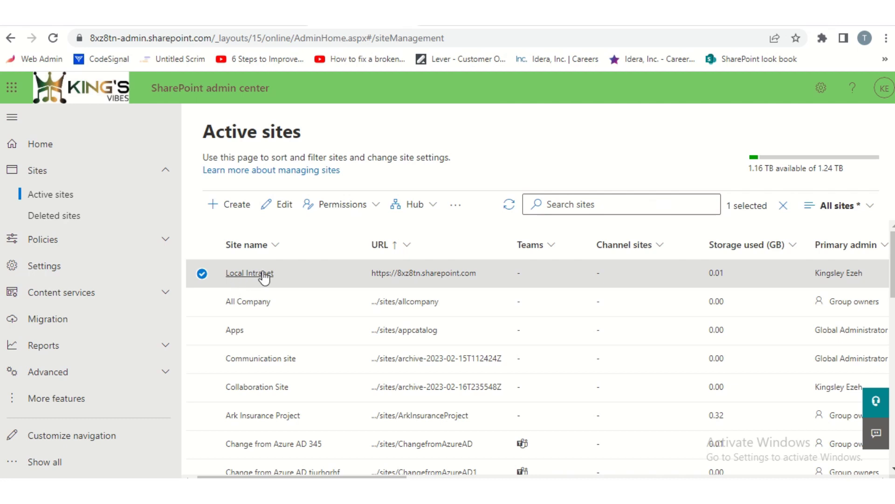
pyautogui.click(428, 275)
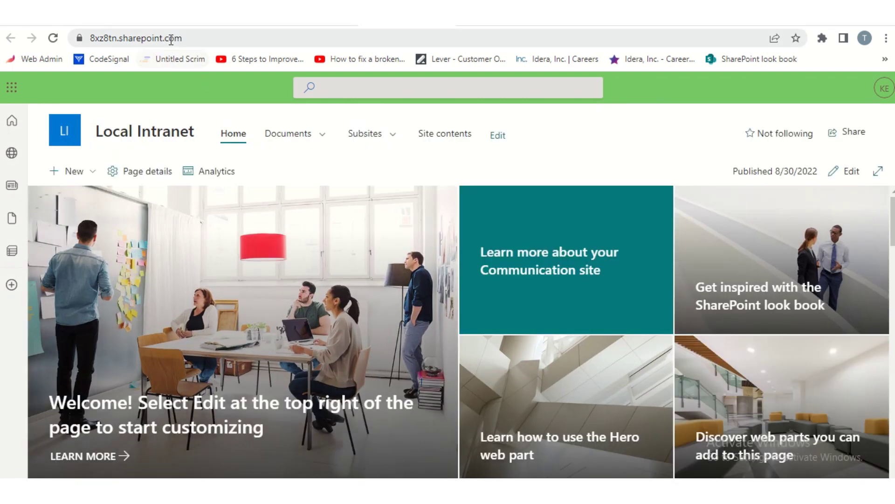
# Step: Compare the root address with Local Intranet's former /sites/LocalIntranet address and reload the former one to test it
pyautogui.click(182, 38)
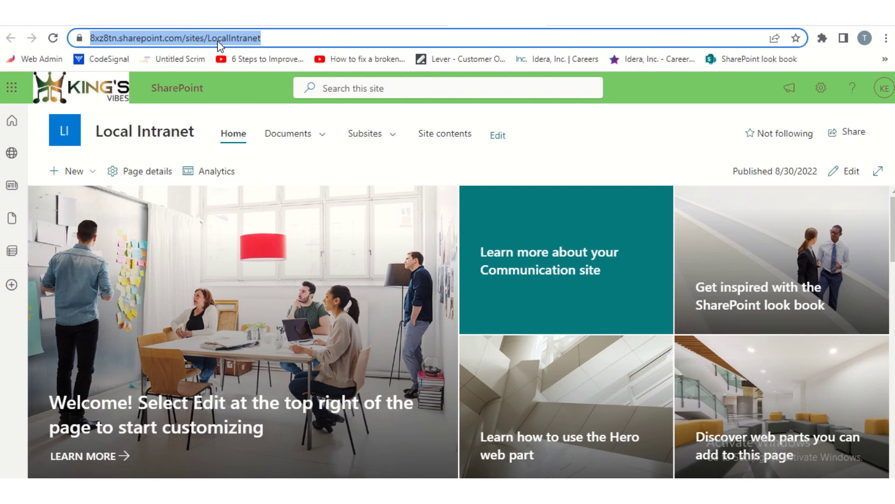
pyautogui.press('Escape')
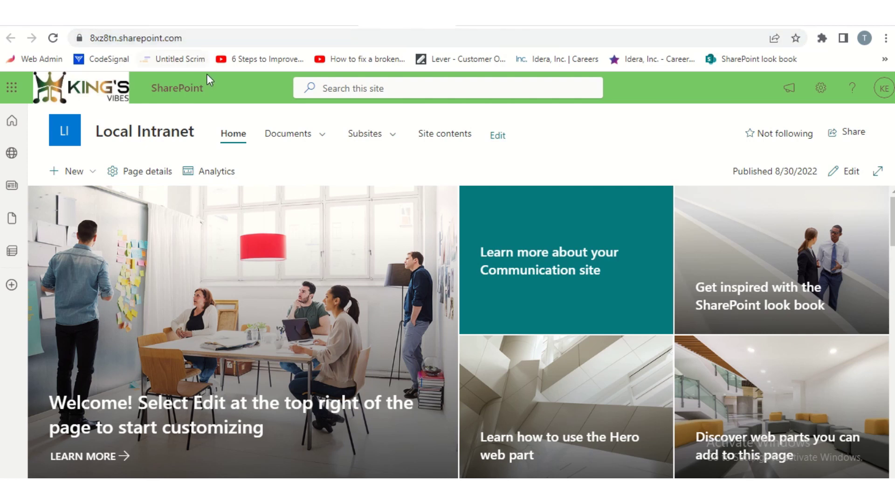
pyautogui.click(211, 41)
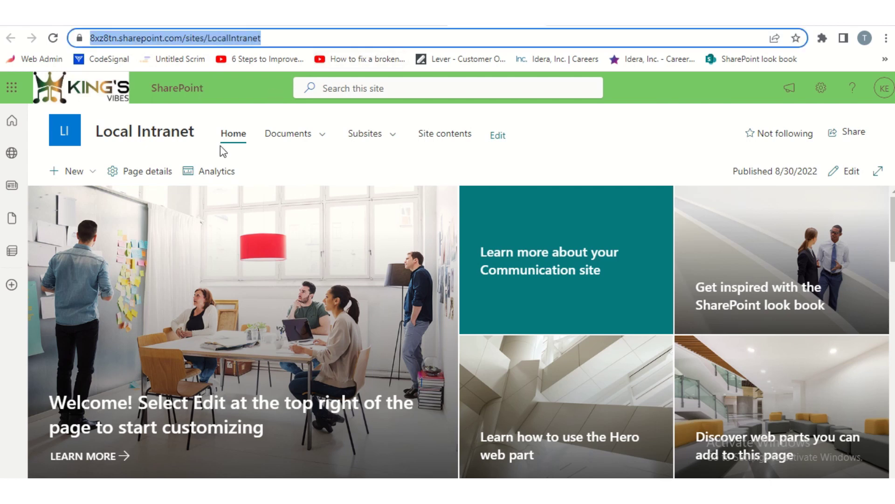
pyautogui.press('Return')
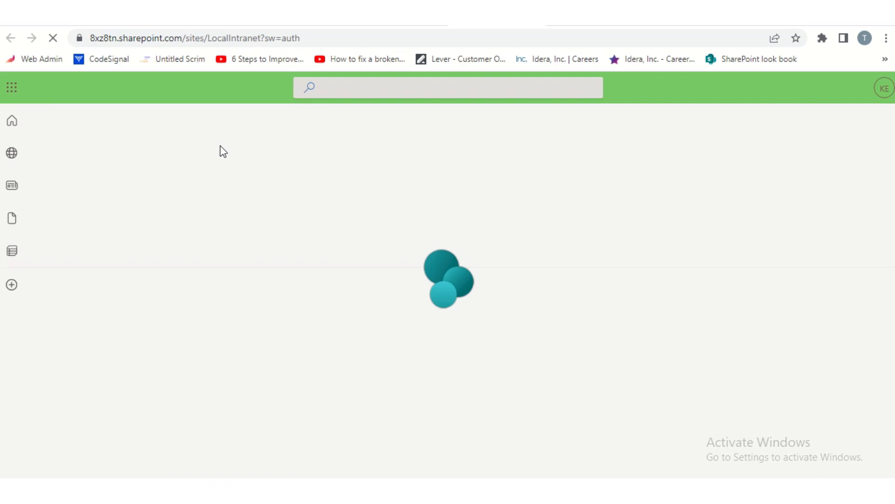